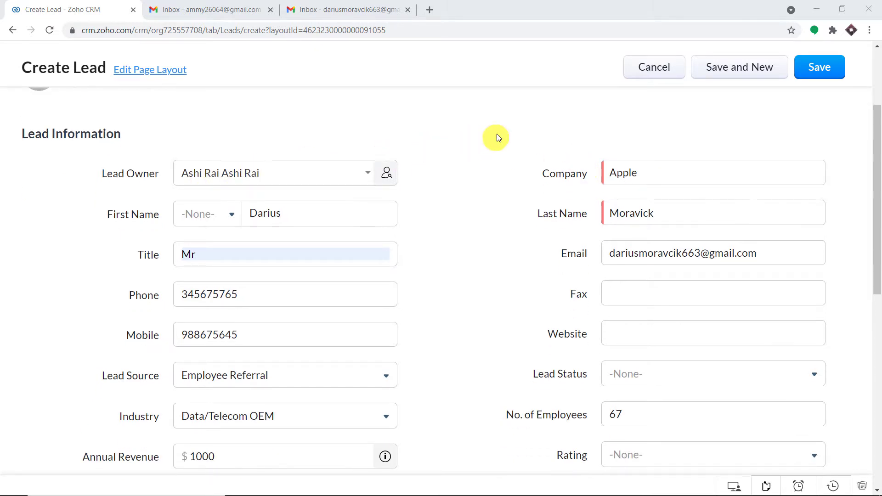
{"action": "scroll", "coordinate": [521, 135], "scroll_direction": "down", "scroll_amount": 1}
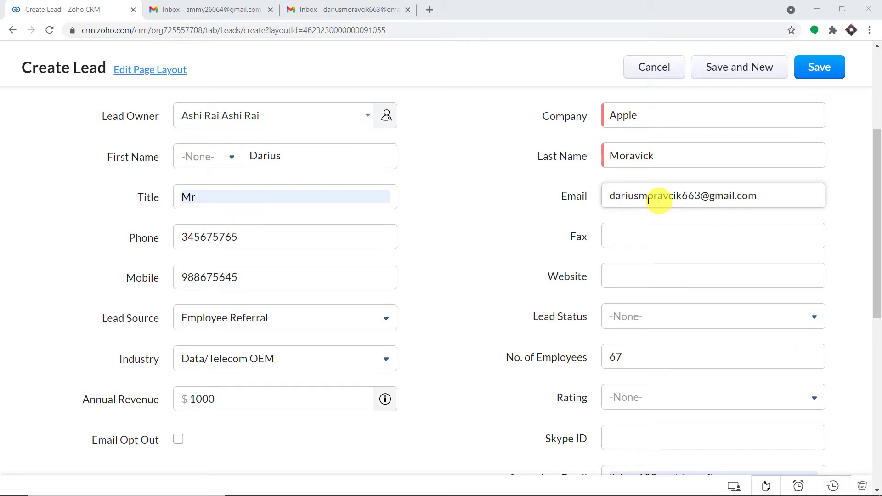
- Check the Apple lead's email, phone and mobile entries, then save the new lead
{"action": "left_click_drag", "start_coordinate": [611, 195], "coordinate": [766, 208]}
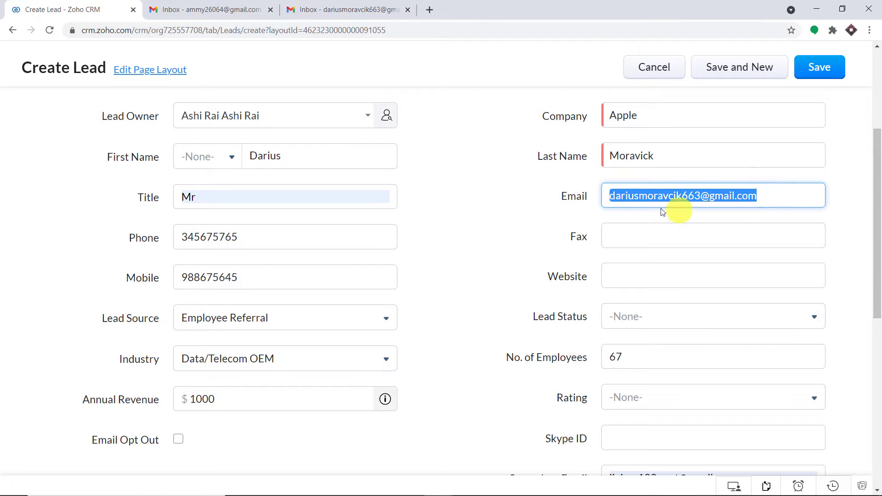
{"action": "left_click", "coordinate": [296, 247]}
{"action": "left_click", "coordinate": [285, 280]}
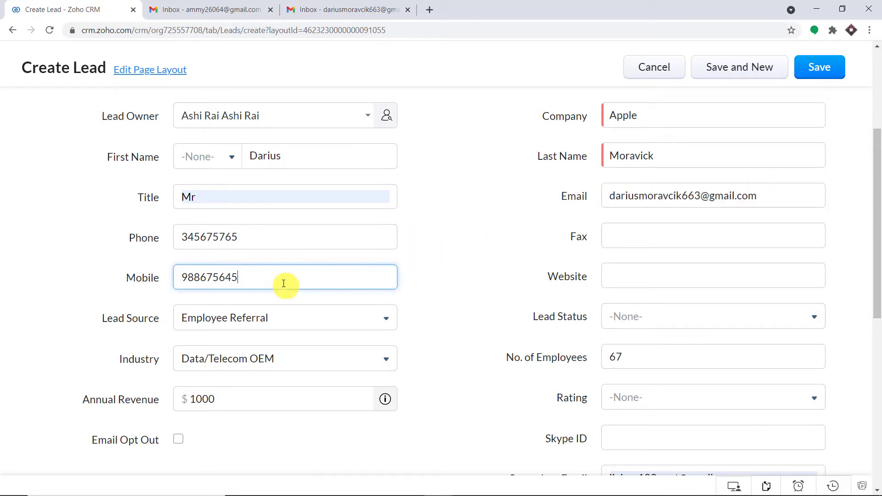
{"action": "scroll", "coordinate": [622, 225], "scroll_direction": "down", "scroll_amount": 5}
{"action": "scroll", "coordinate": [633, 231], "scroll_direction": "down", "scroll_amount": 3}
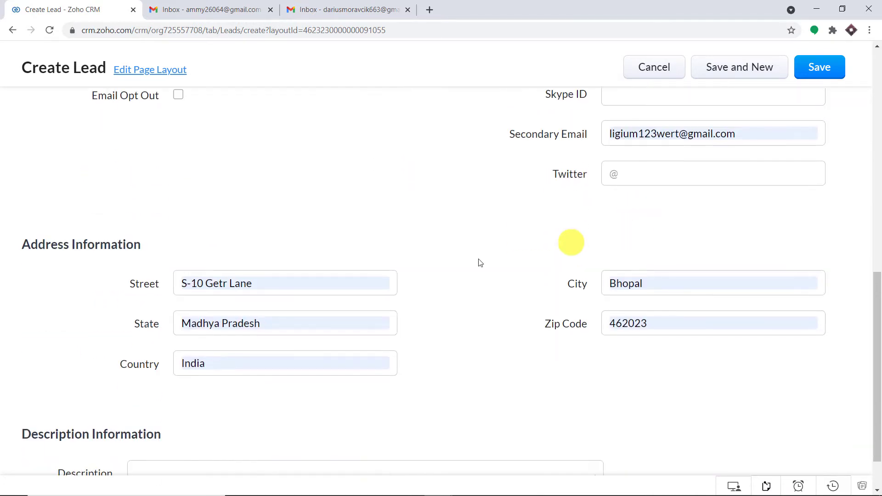
{"action": "scroll", "coordinate": [710, 198], "scroll_direction": "up", "scroll_amount": 5}
{"action": "left_click", "coordinate": [812, 69]}
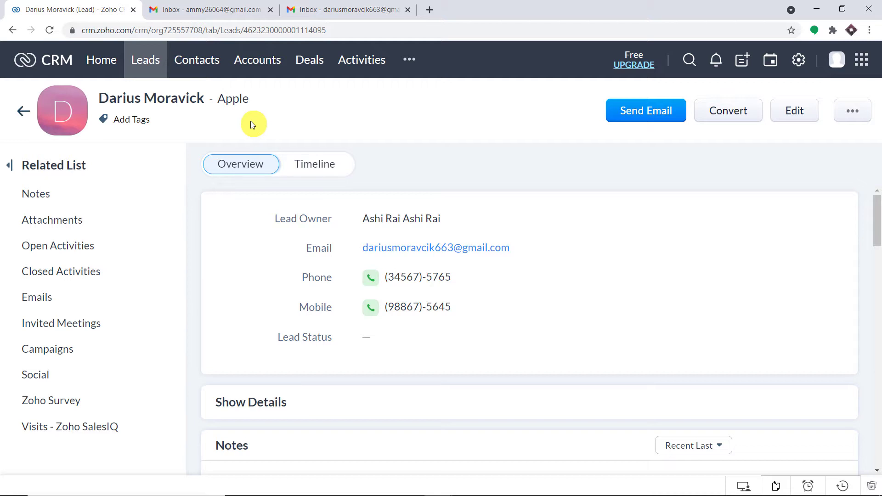
- Reload the lead's Gmail inbox and open the received Confirmation Mail message
{"action": "left_click", "coordinate": [334, 8]}
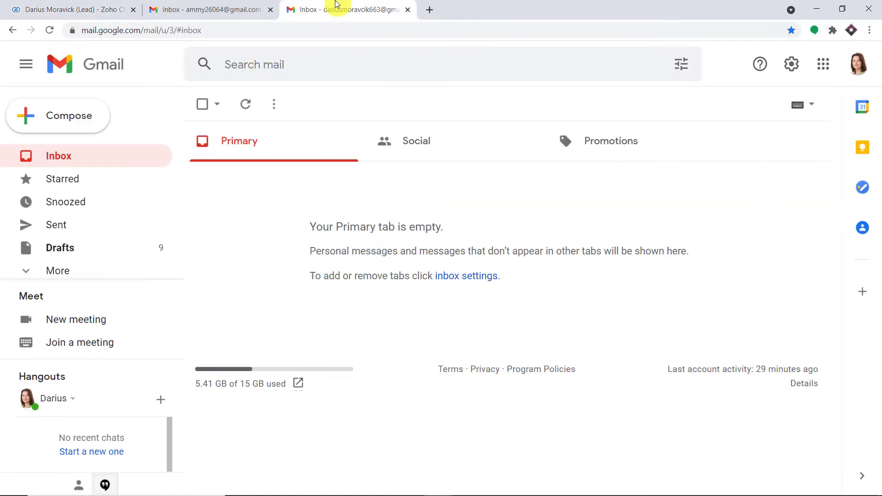
{"action": "left_click", "coordinate": [51, 31]}
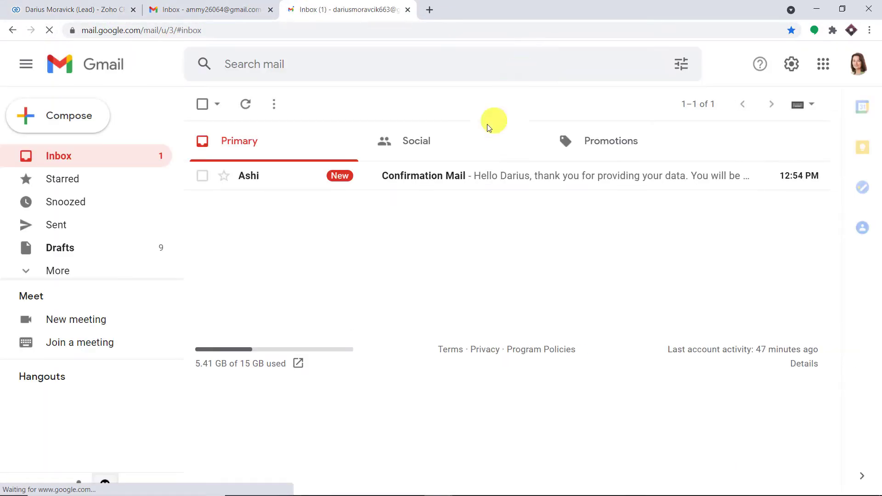
{"action": "left_click", "coordinate": [452, 182]}
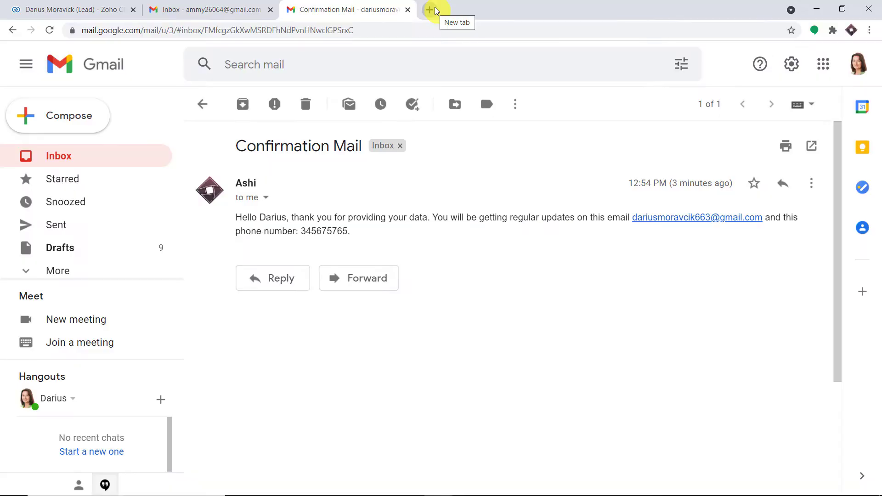
- Load pabbly.com in a new tab and go to the Pabbly Connect product page
{"action": "left_click", "coordinate": [434, 9]}
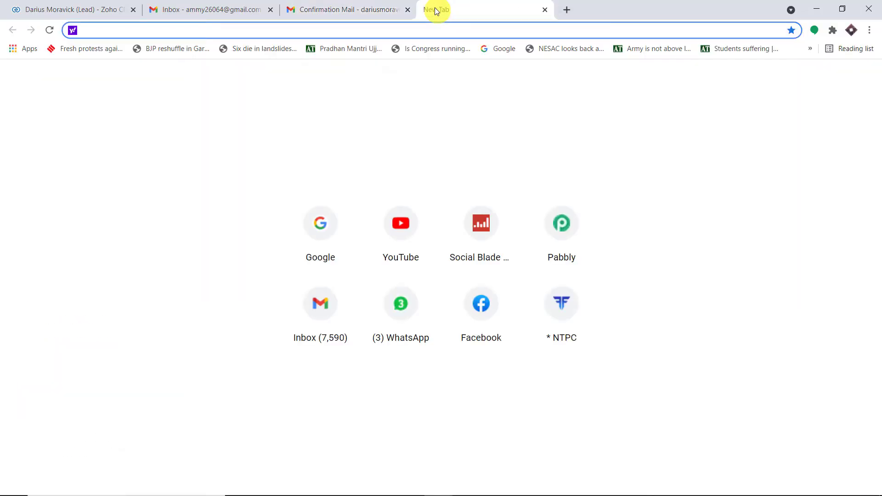
{"action": "type", "text": "p"}
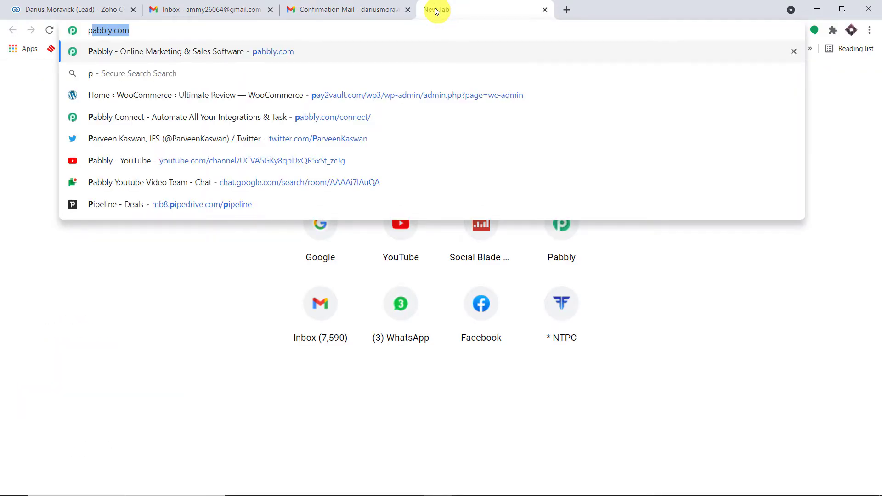
{"action": "key", "text": "Return"}
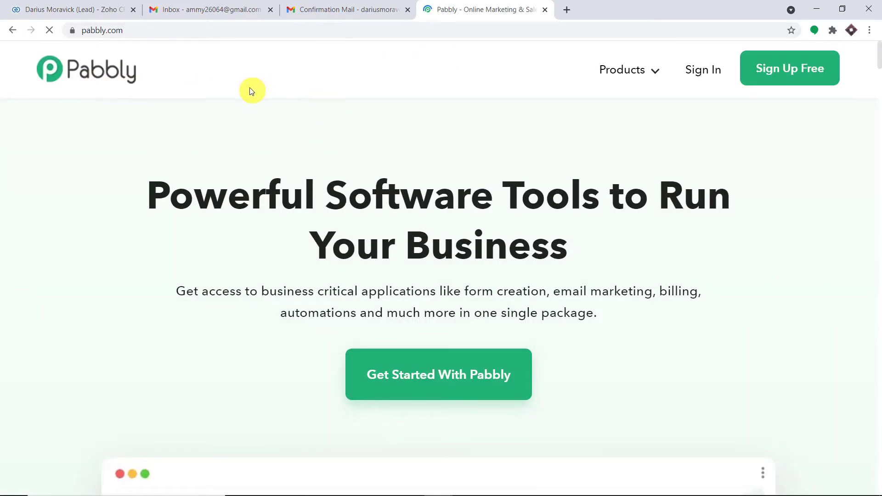
{"action": "mouse_move", "coordinate": [637, 71]}
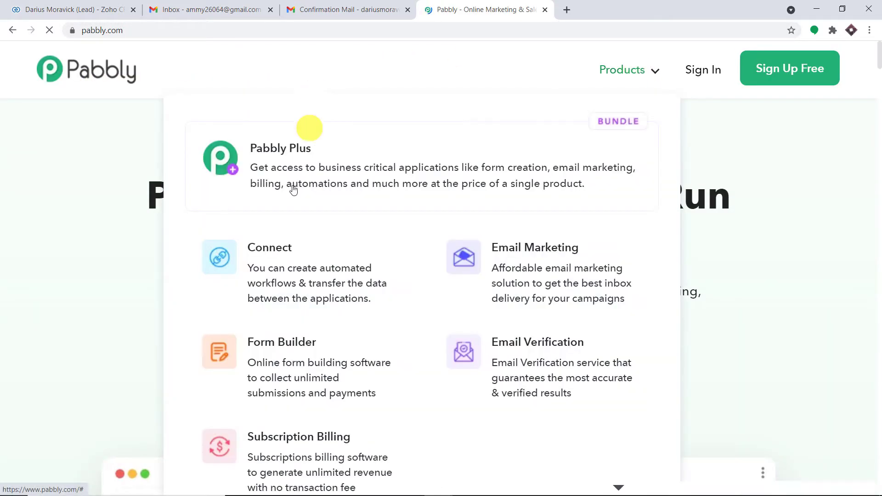
{"action": "left_click", "coordinate": [280, 269]}
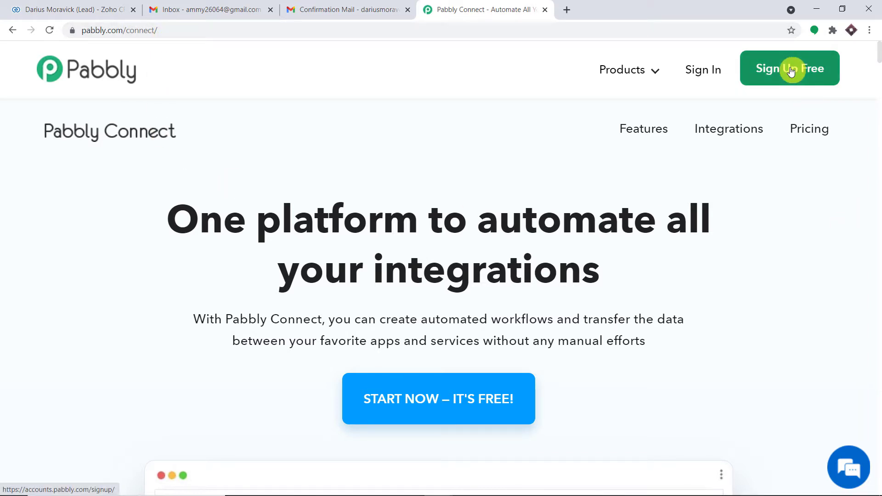
- Sign in to Pabbly and launch the Connect app via Access Now
{"action": "left_click", "coordinate": [706, 72]}
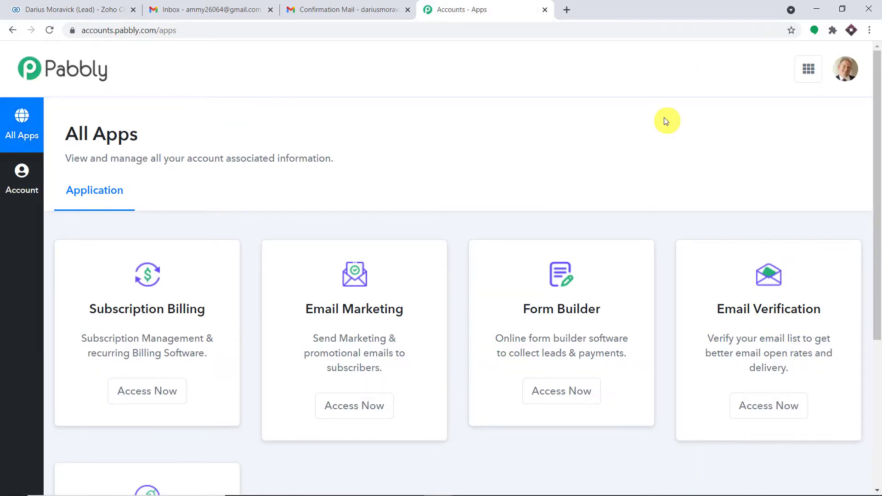
{"action": "scroll", "coordinate": [705, 170], "scroll_direction": "down", "scroll_amount": 5}
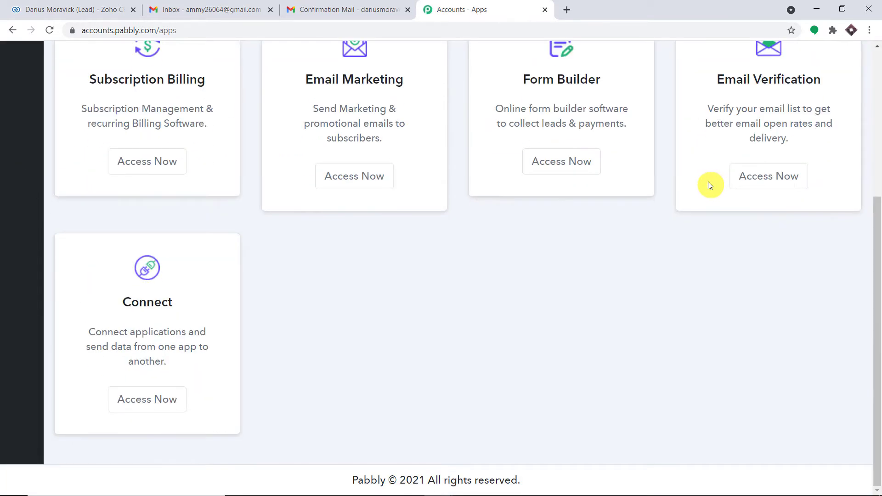
{"action": "left_click", "coordinate": [171, 398]}
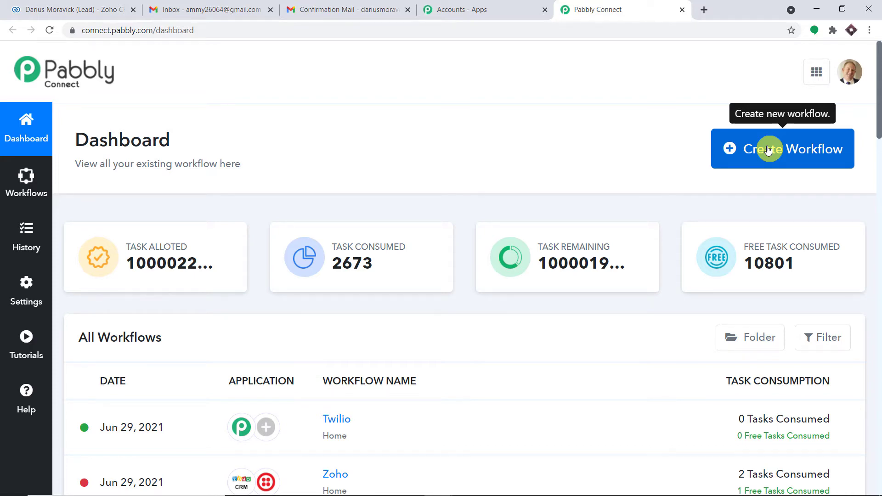
- Create a workflow named 'Zoho CRM to Gmail' and collapse its trigger step
{"action": "left_click", "coordinate": [769, 150]}
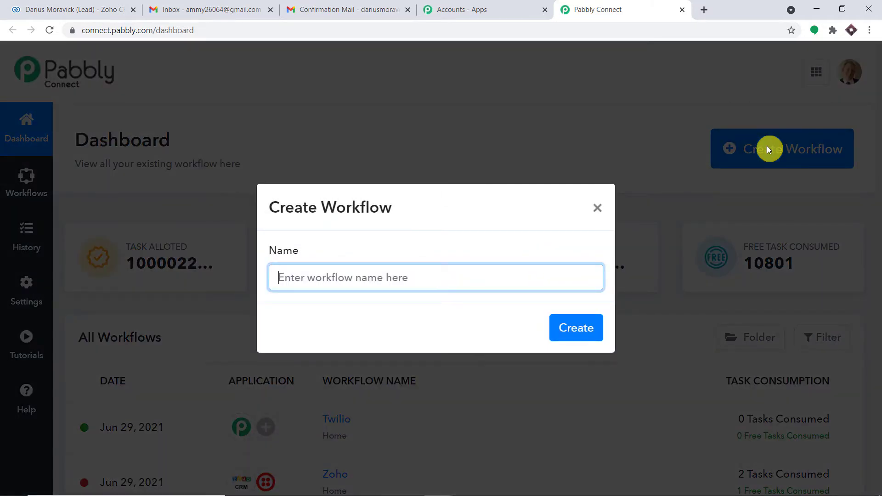
{"action": "type", "text": "Z"}
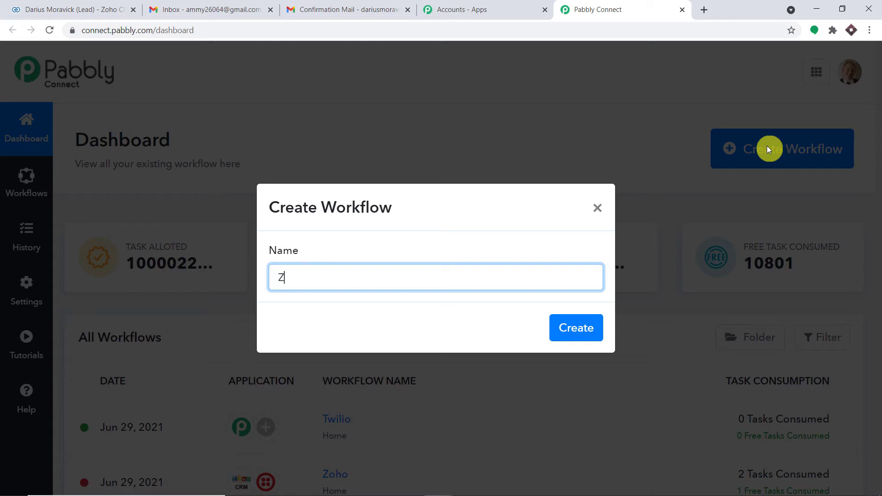
{"action": "type", "text": "oho CRM to Gmail"}
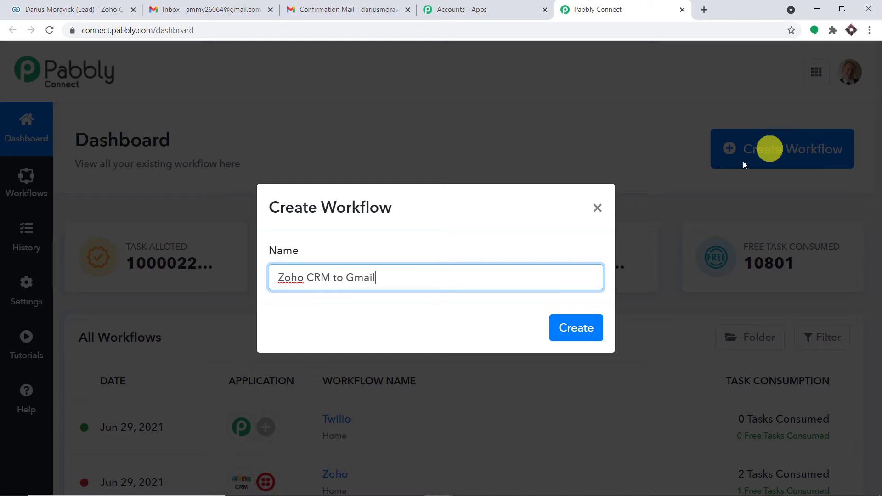
{"action": "left_click", "coordinate": [573, 333]}
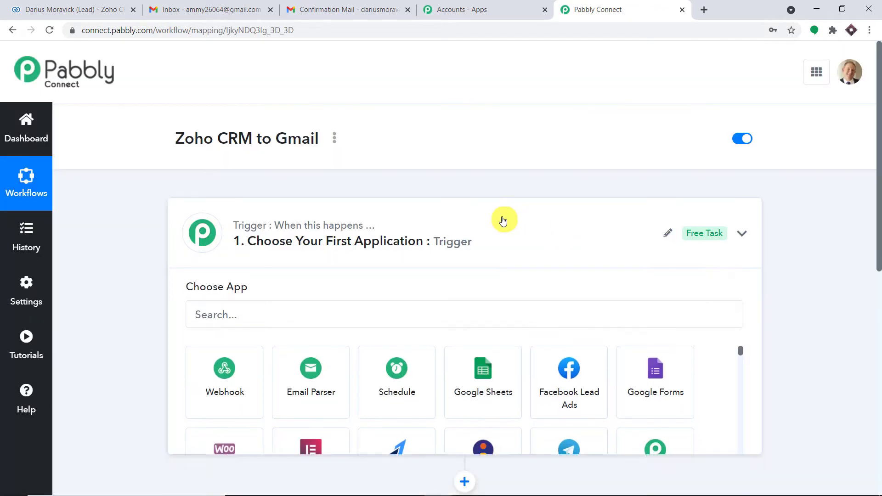
{"action": "left_click", "coordinate": [505, 217]}
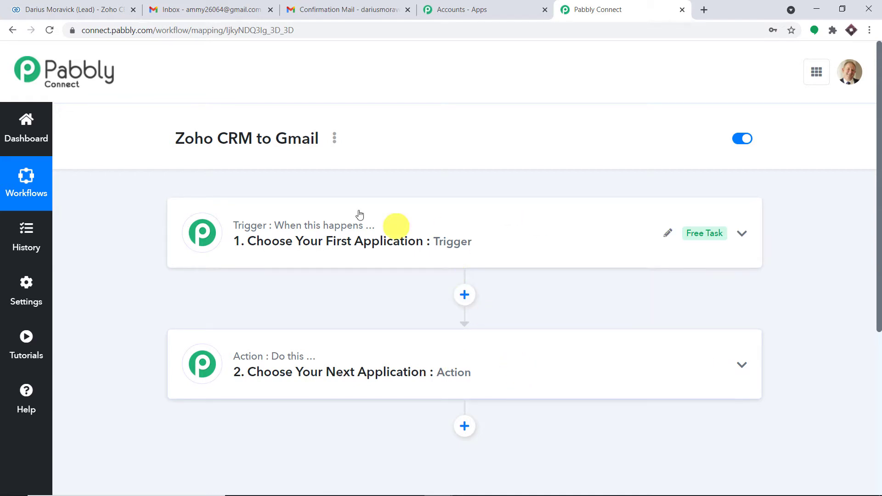
- Highlight the workflow name in the editor header
{"action": "left_click_drag", "start_coordinate": [181, 142], "coordinate": [385, 123]}
{"action": "left_click", "coordinate": [386, 123]}
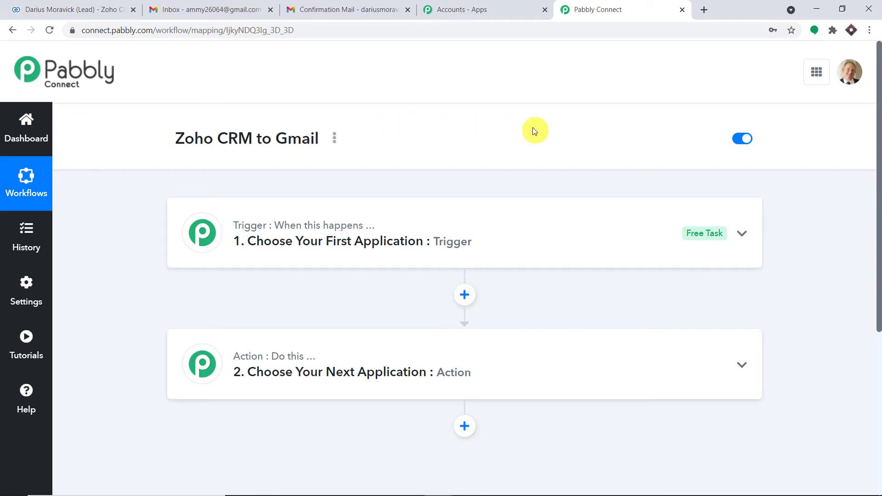
{"action": "left_click_drag", "start_coordinate": [173, 138], "coordinate": [319, 144]}
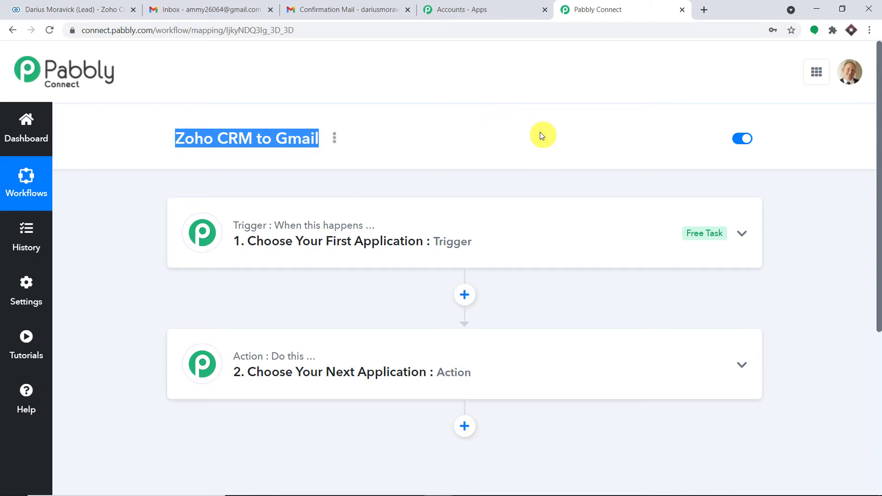
- Search for 'zoho' and choose Zoho CRM as the trigger app
{"action": "left_click", "coordinate": [476, 241]}
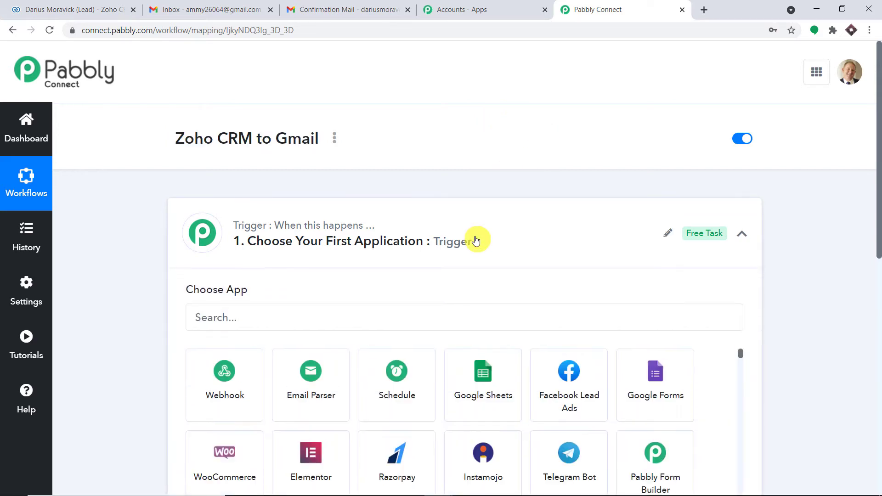
{"action": "scroll", "coordinate": [476, 241], "scroll_direction": "down", "scroll_amount": 1}
{"action": "left_click", "coordinate": [372, 262]}
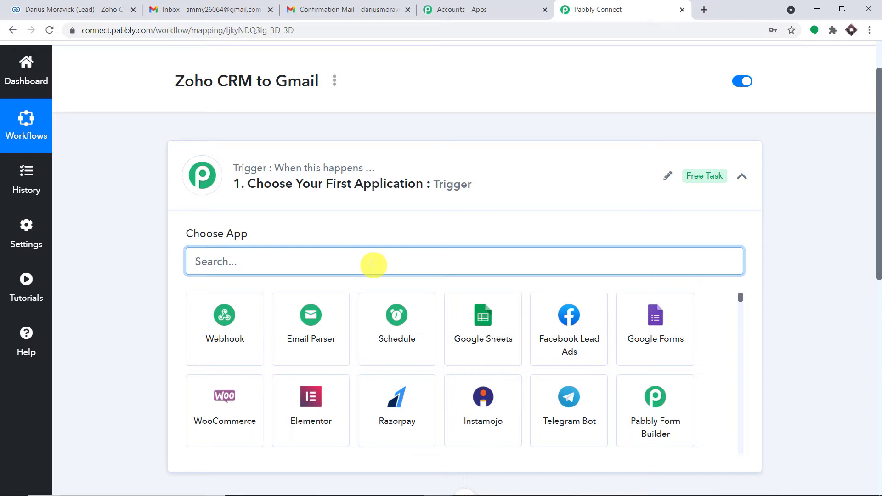
{"action": "type", "text": "zoho"}
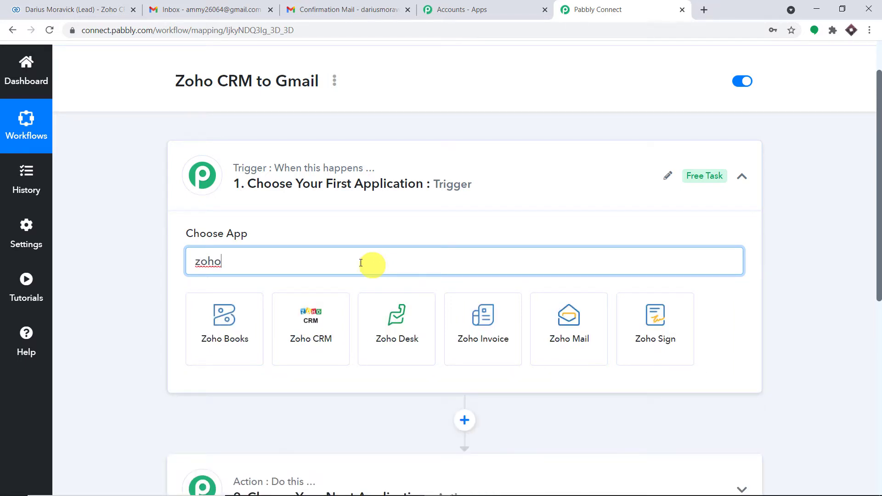
{"action": "left_click", "coordinate": [335, 322]}
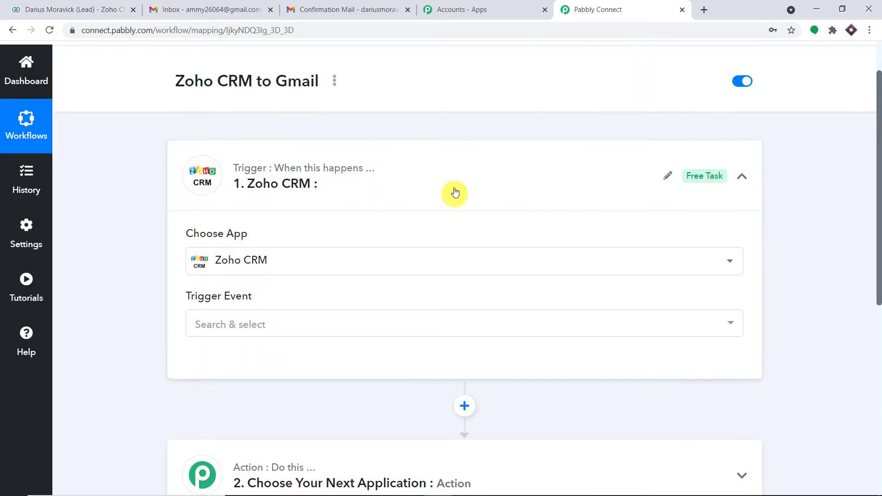
- Set the trigger event to New Module Entry and open the account connection panel
{"action": "left_click", "coordinate": [351, 325]}
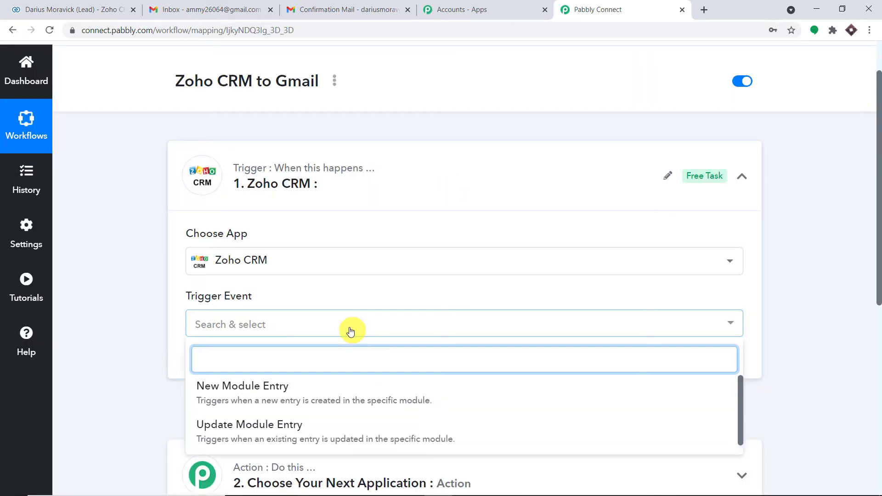
{"action": "left_click", "coordinate": [322, 391]}
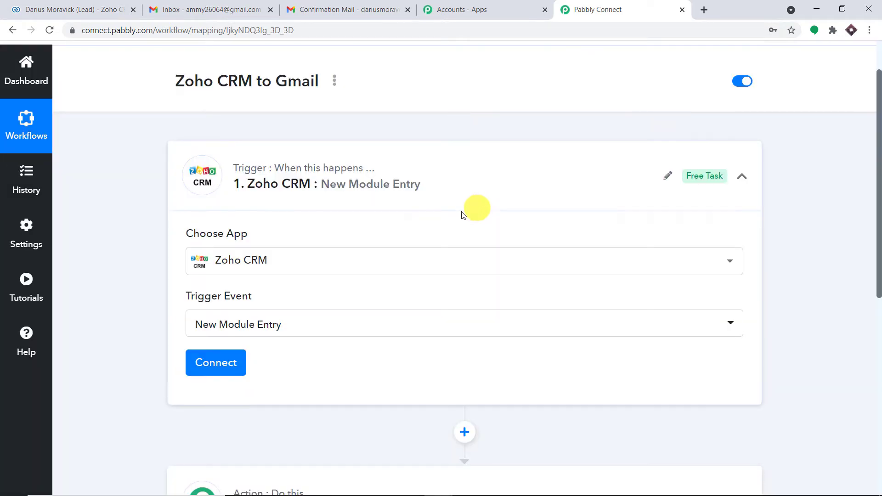
{"action": "left_click", "coordinate": [233, 361]}
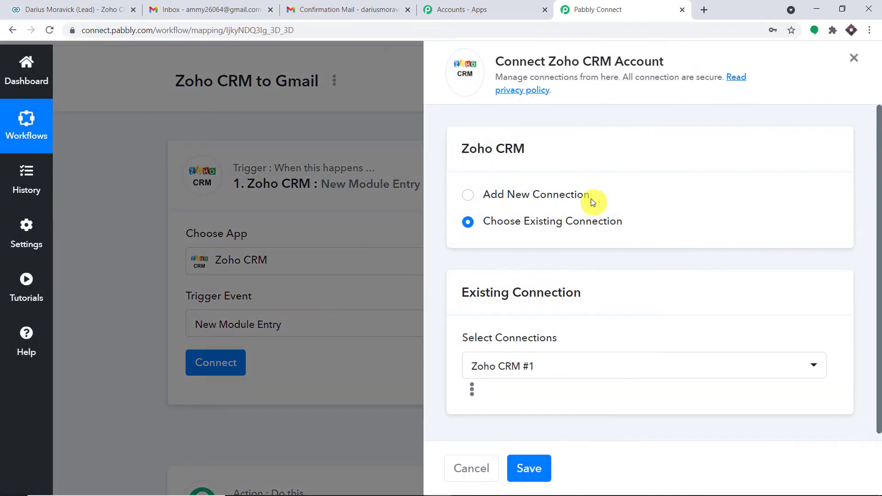
- Add a new Zoho CRM connection, pasting zoho.com as the Domain and submitting
{"action": "left_click", "coordinate": [534, 196]}
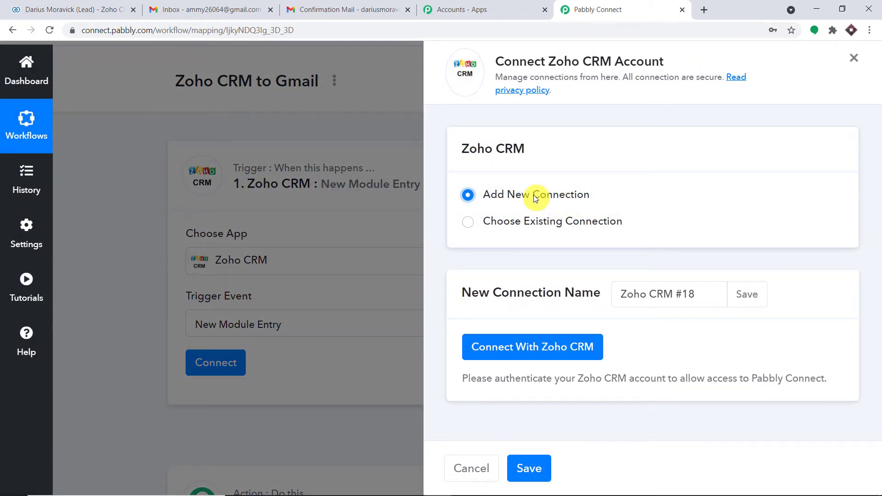
{"action": "left_click", "coordinate": [508, 342]}
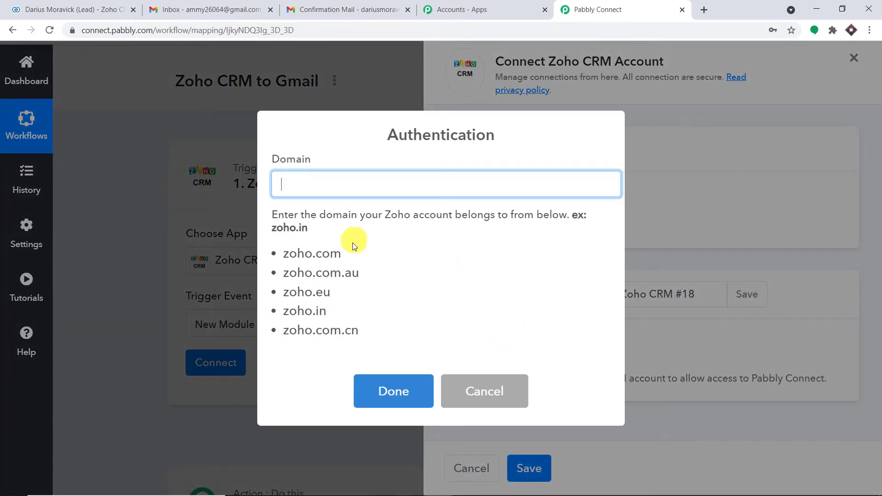
{"action": "left_click_drag", "start_coordinate": [344, 255], "coordinate": [286, 256]}
{"action": "right_click", "coordinate": [286, 256]}
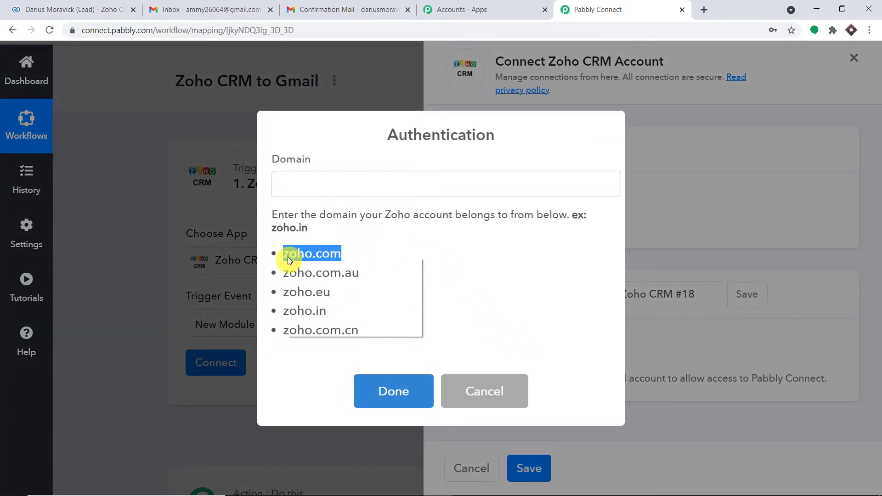
{"action": "left_click", "coordinate": [296, 262]}
{"action": "right_click", "coordinate": [324, 183]}
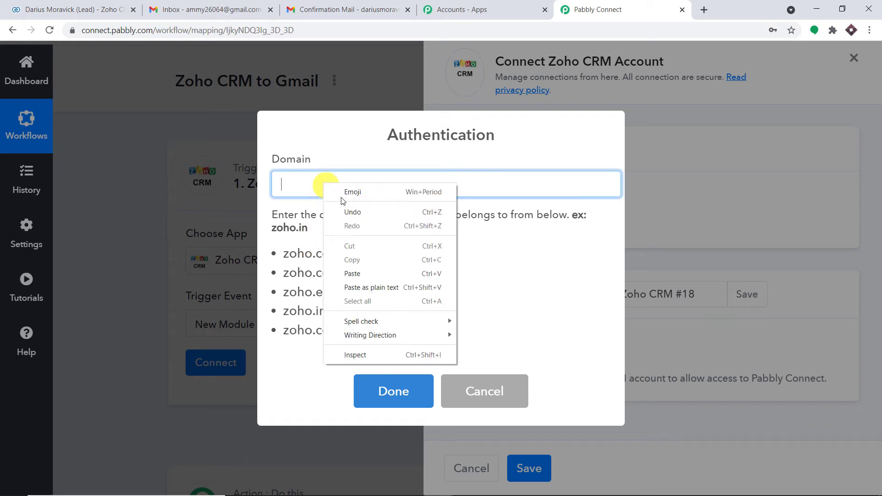
{"action": "left_click", "coordinate": [389, 269]}
{"action": "left_click", "coordinate": [391, 396]}
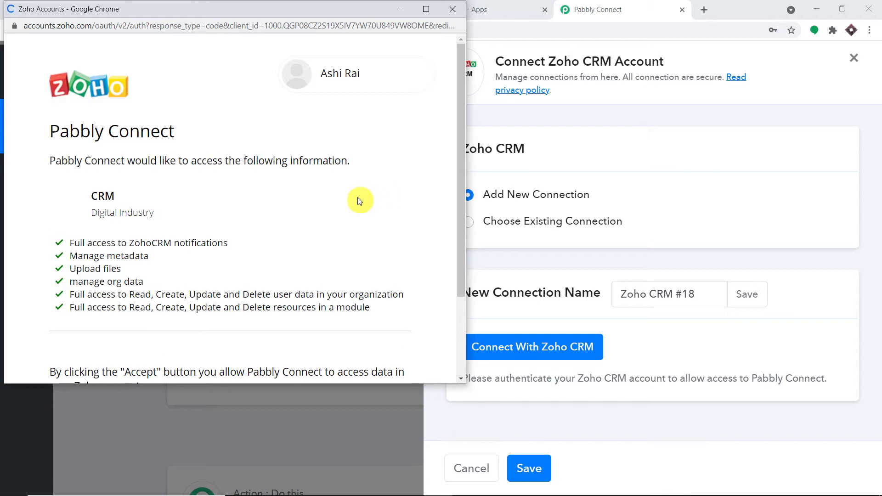
- Accept Zoho's access request and dismiss the Authorization Successful message
{"action": "scroll", "coordinate": [360, 202], "scroll_direction": "down", "scroll_amount": 3}
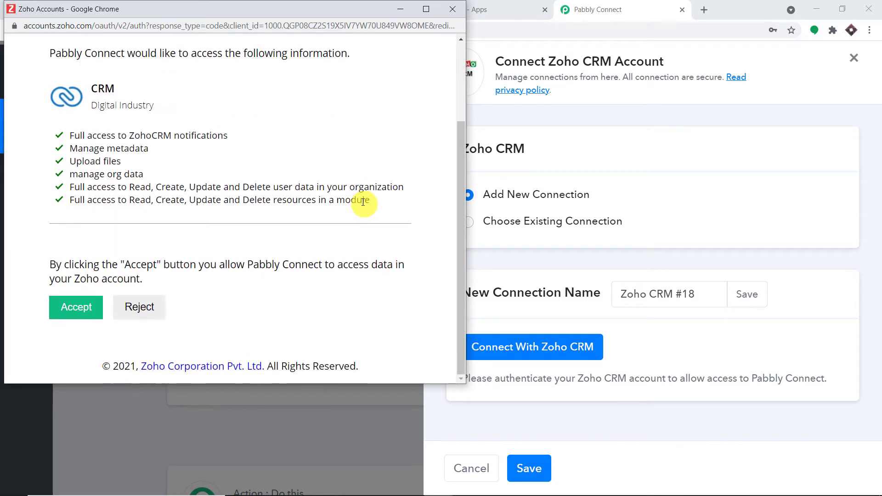
{"action": "left_click", "coordinate": [68, 314]}
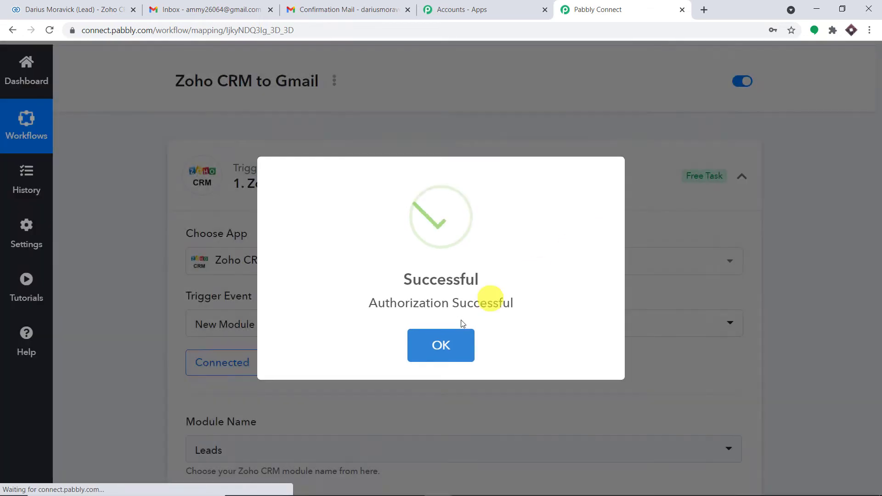
{"action": "left_click", "coordinate": [444, 345]}
{"action": "scroll", "coordinate": [473, 261], "scroll_direction": "down", "scroll_amount": 4}
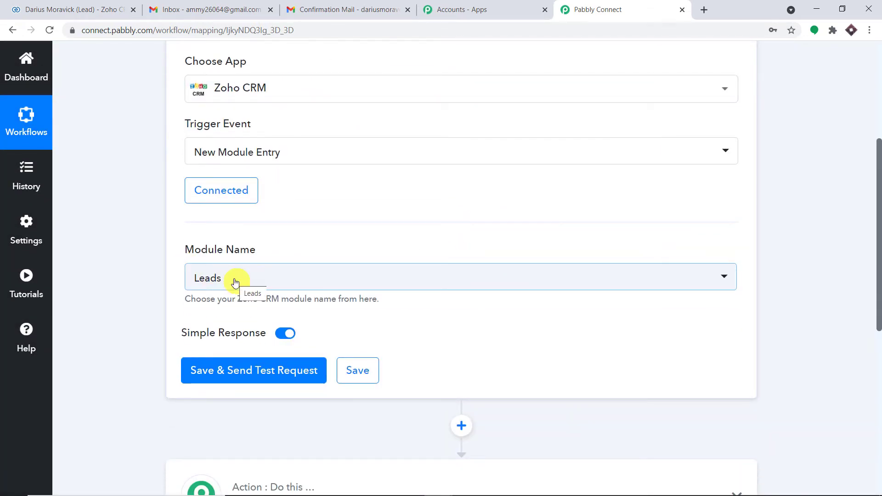
{"action": "scroll", "coordinate": [480, 121], "scroll_direction": "up", "scroll_amount": 2}
{"action": "scroll", "coordinate": [443, 216], "scroll_direction": "down", "scroll_amount": 2}
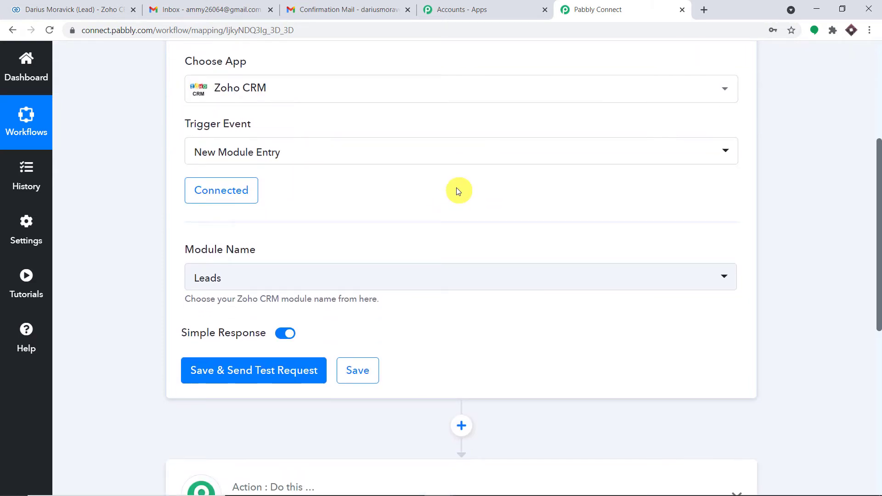
{"action": "left_click", "coordinate": [108, 9]}
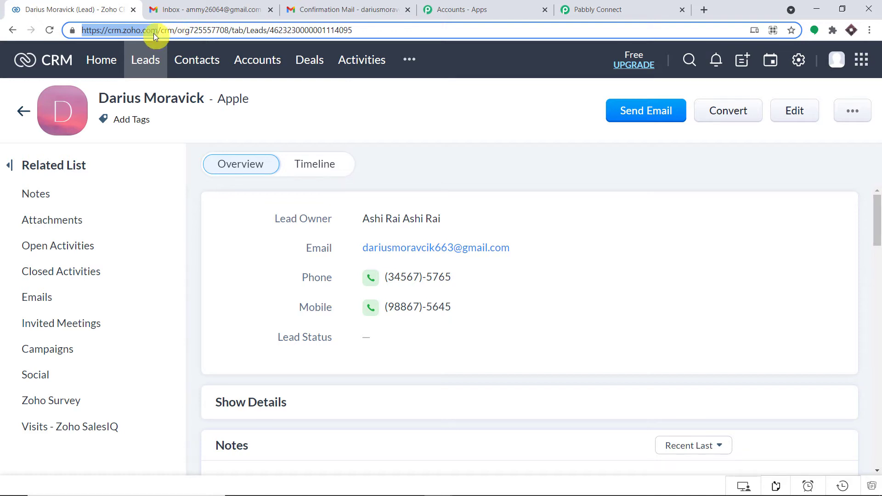
{"action": "left_click", "coordinate": [586, 9]}
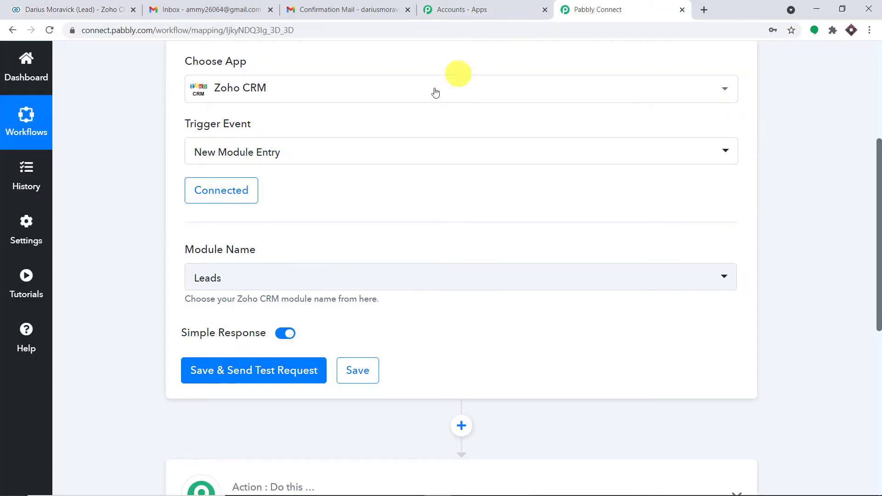
{"action": "left_click", "coordinate": [278, 280]}
{"action": "scroll", "coordinate": [350, 172], "scroll_direction": "down", "scroll_amount": 5}
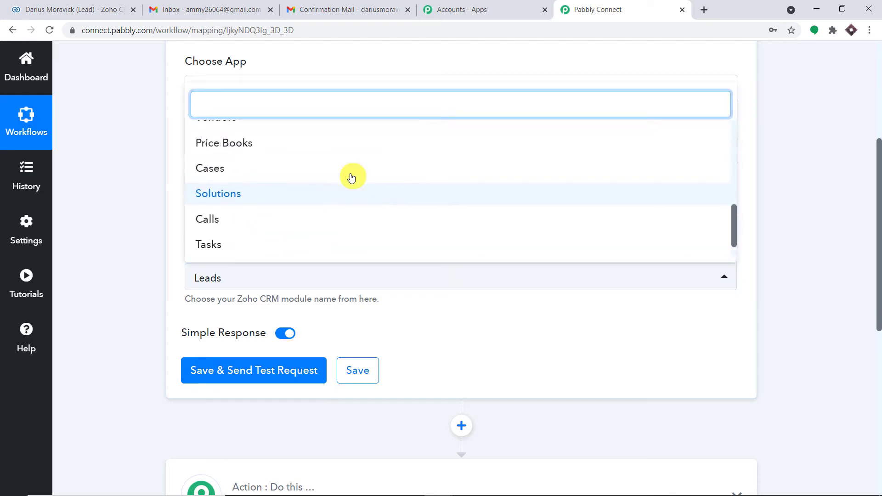
{"action": "scroll", "coordinate": [352, 177], "scroll_direction": "up", "scroll_amount": 5}
{"action": "left_click", "coordinate": [69, 9]}
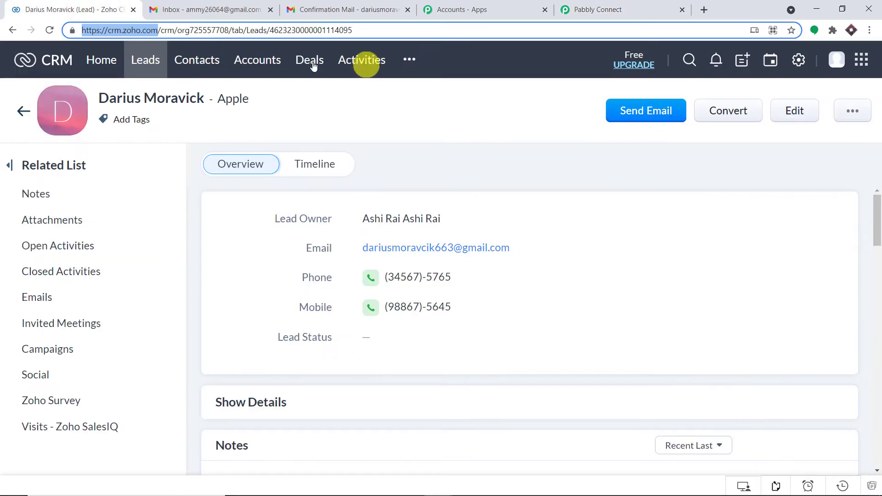
{"action": "left_click", "coordinate": [634, 8]}
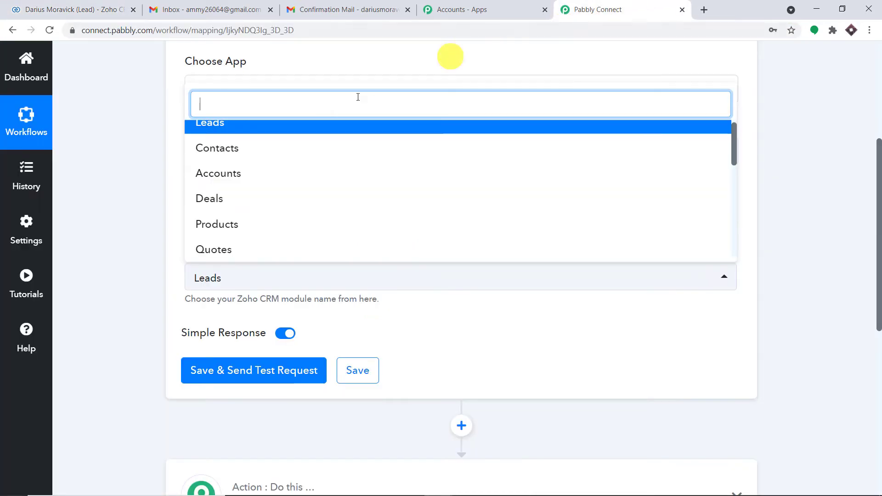
{"action": "scroll", "coordinate": [285, 173], "scroll_direction": "up", "scroll_amount": 1}
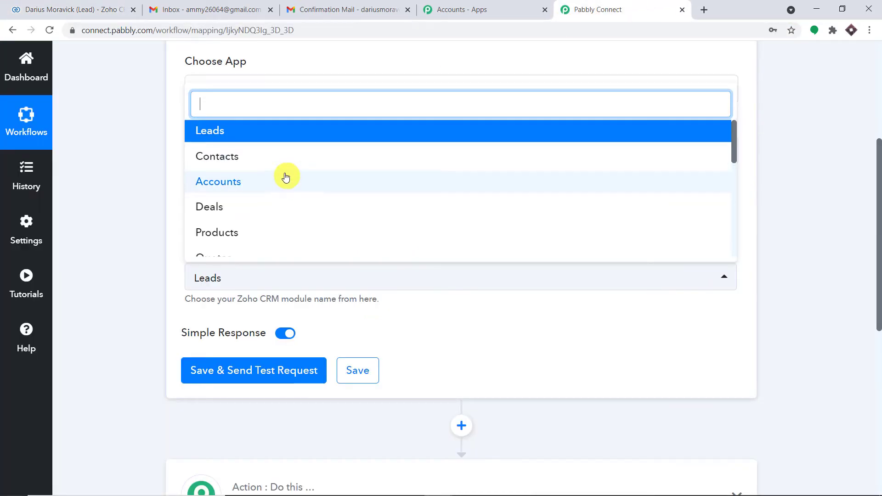
{"action": "left_click", "coordinate": [293, 133]}
{"action": "scroll", "coordinate": [299, 134], "scroll_direction": "down", "scroll_amount": 3}
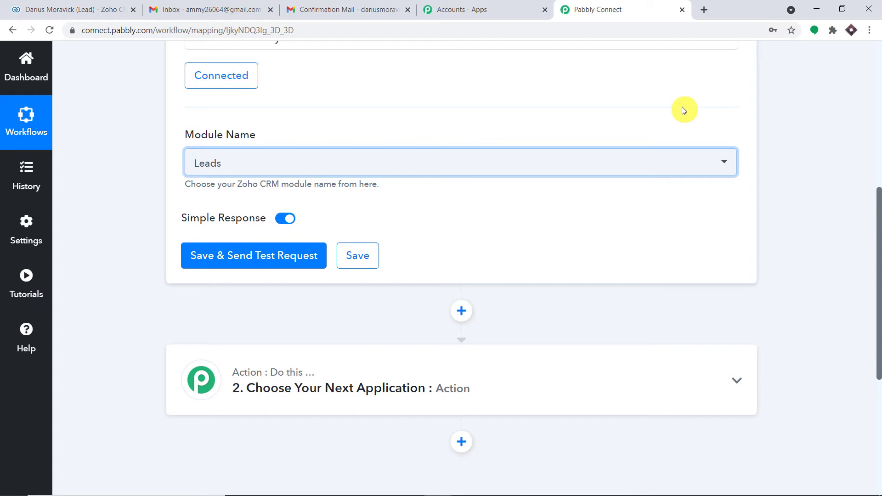
- Save the trigger, send a test request, and review the returned SUCCESS response values
{"action": "left_click", "coordinate": [255, 256]}
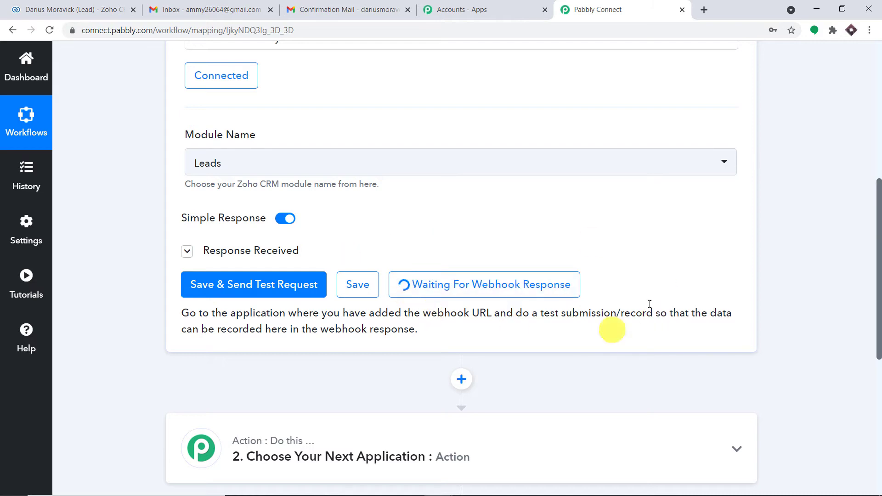
{"action": "left_click", "coordinate": [187, 251]}
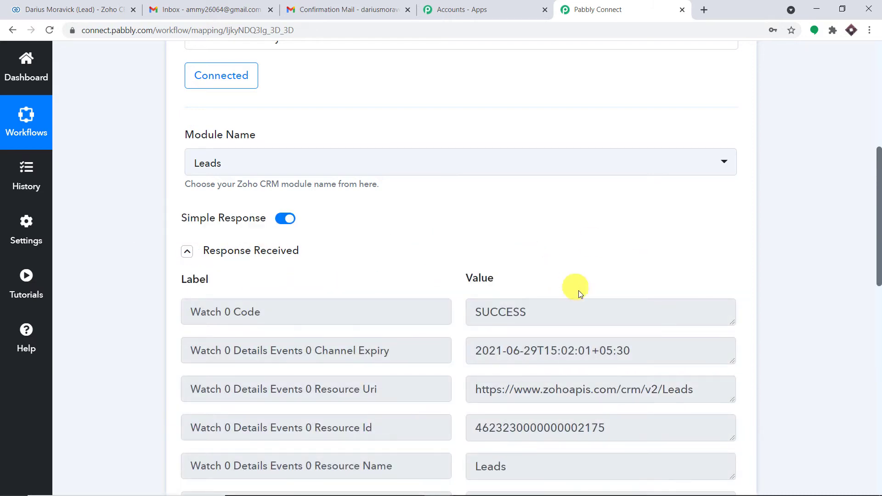
{"action": "scroll", "coordinate": [597, 306], "scroll_direction": "down", "scroll_amount": 8}
{"action": "scroll", "coordinate": [617, 322], "scroll_direction": "down", "scroll_amount": 2}
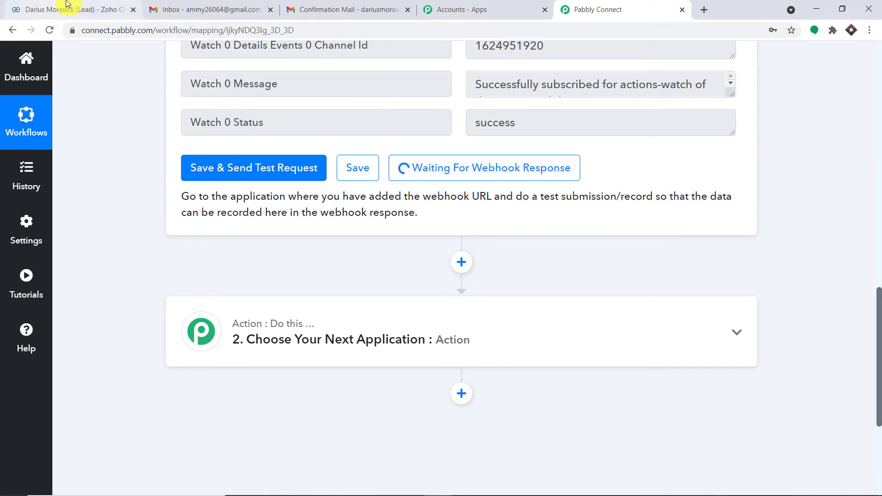
- Open the Zoho CRM leads list and confirm the workflow is still waiting for data
{"action": "left_click", "coordinate": [28, 9]}
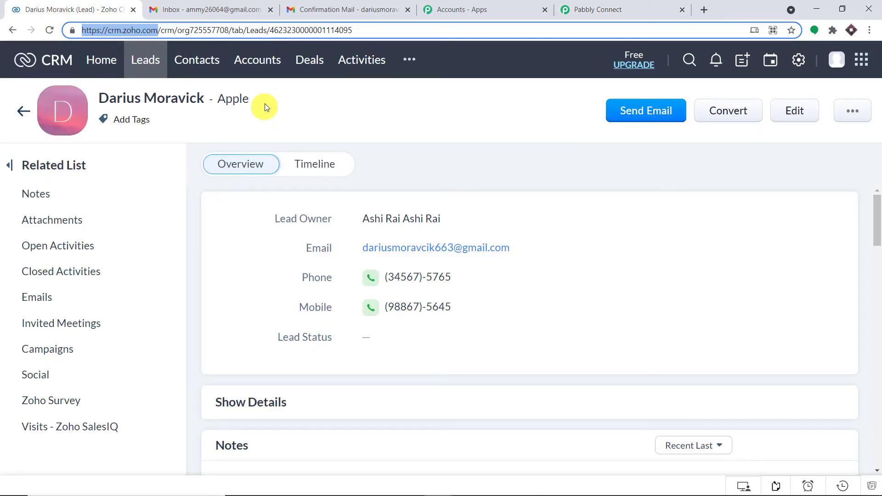
{"action": "left_click", "coordinate": [152, 65]}
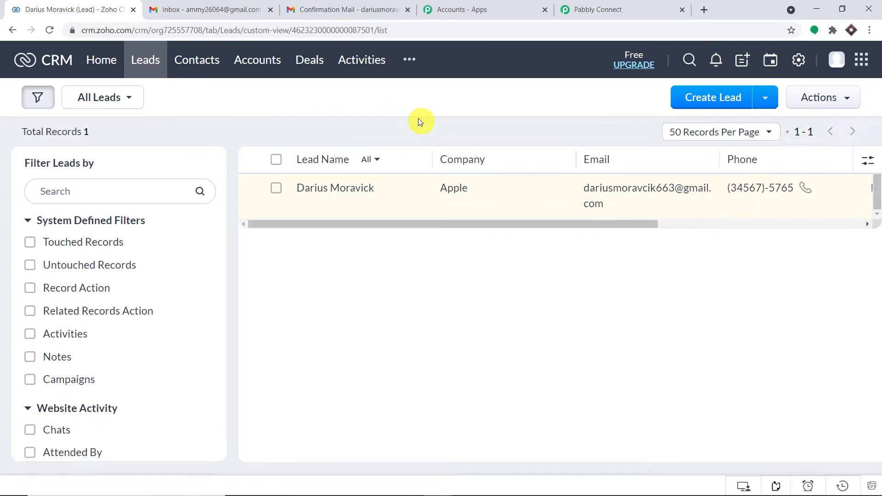
{"action": "left_click", "coordinate": [606, 8]}
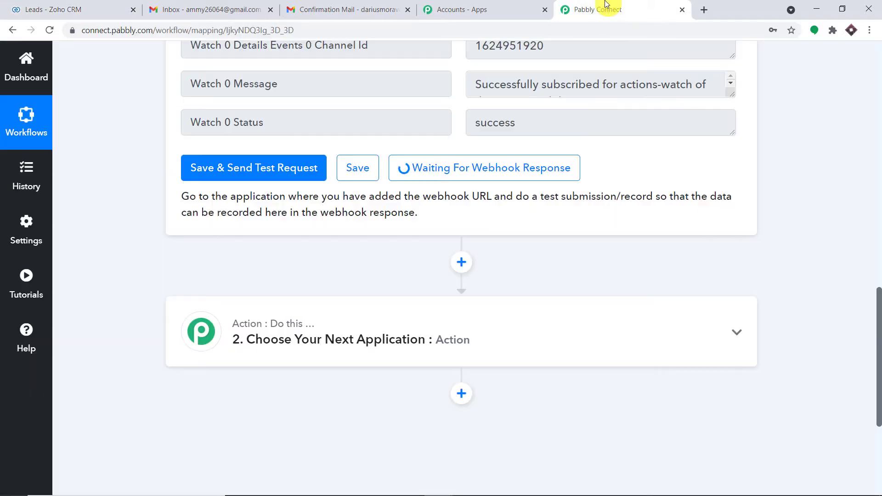
{"action": "left_click", "coordinate": [58, 5]}
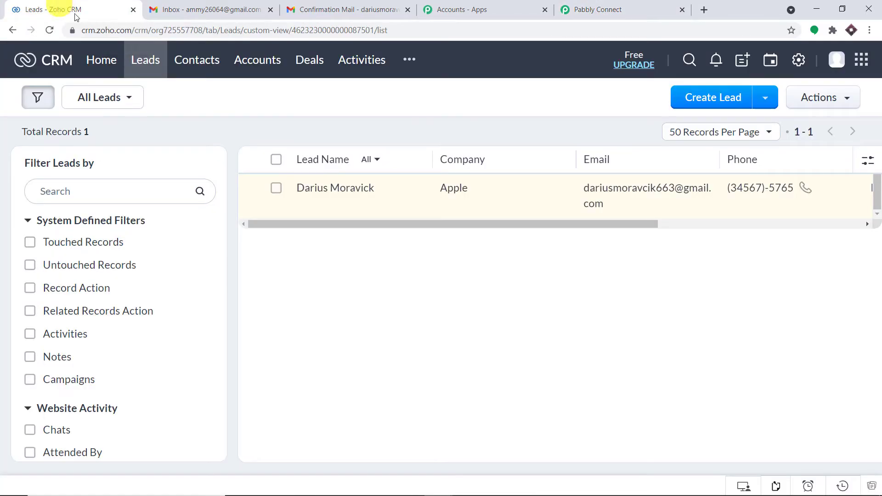
- Start a new Zoho CRM lead and fill in its first and last names
{"action": "left_click", "coordinate": [712, 106]}
{"action": "scroll", "coordinate": [377, 280], "scroll_direction": "down", "scroll_amount": 2}
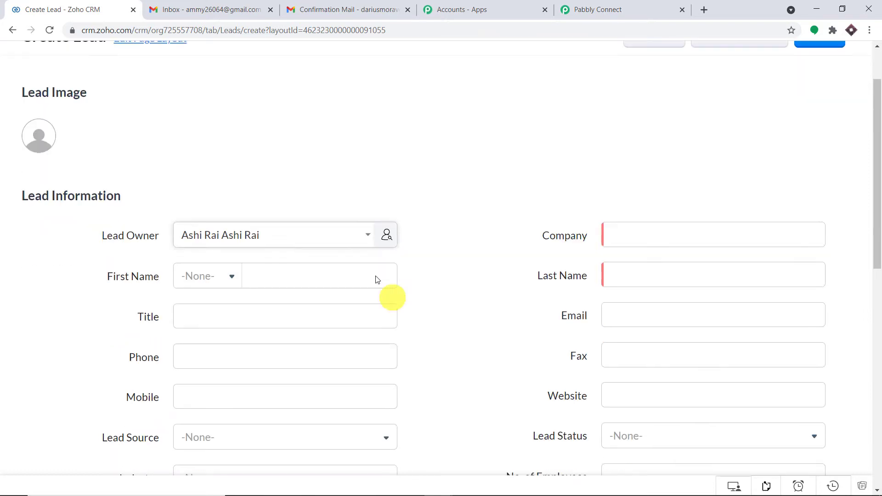
{"action": "scroll", "coordinate": [377, 279], "scroll_direction": "down", "scroll_amount": 1}
{"action": "left_click", "coordinate": [326, 222]}
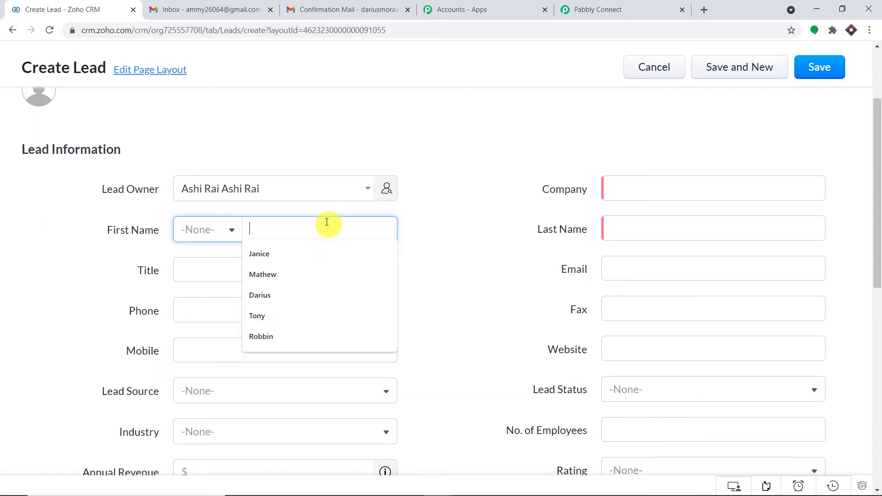
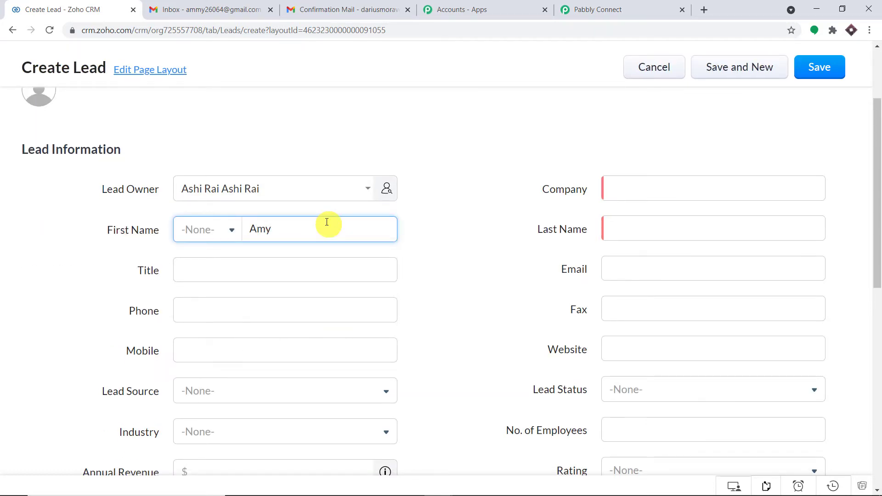
{"action": "left_click", "coordinate": [678, 229]}
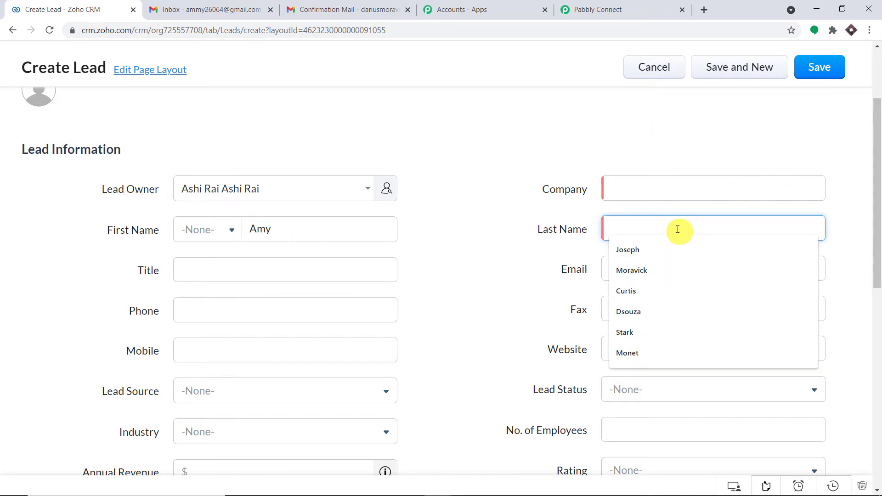
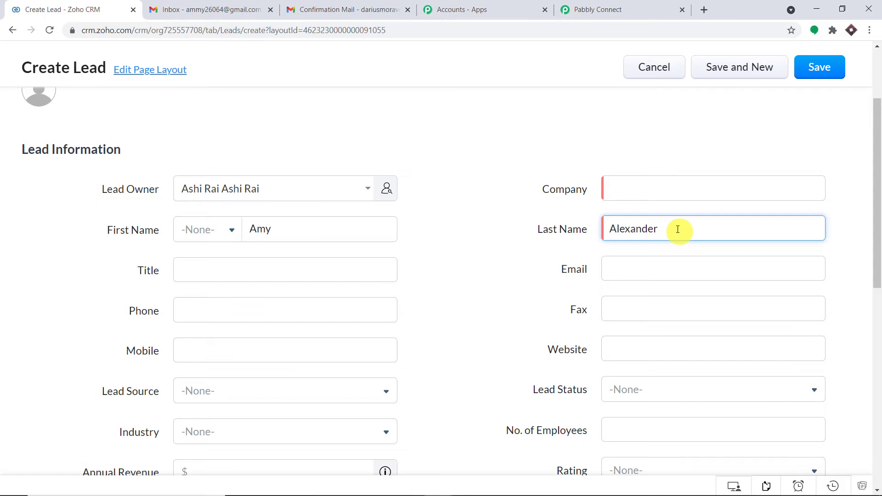
{"action": "left_click", "coordinate": [236, 9]}
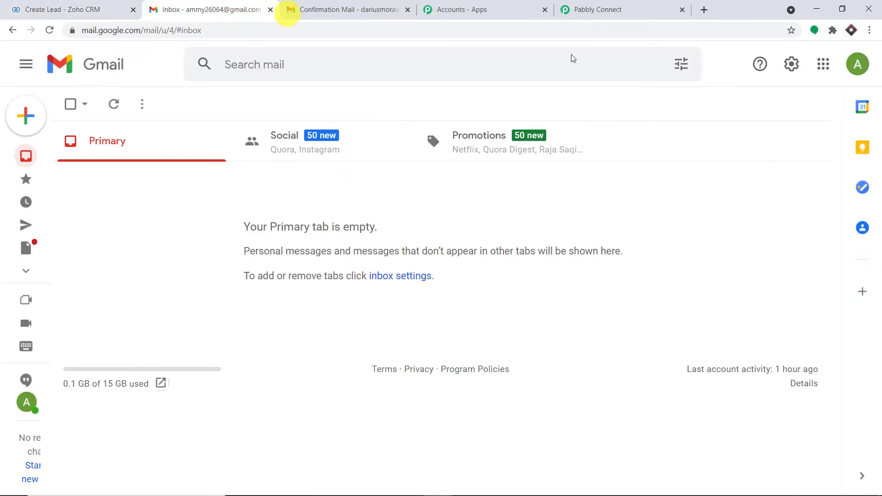
- Copy the signed-in Gmail account's e-mail address from the account panel, then return to Pabbly Connect
{"action": "left_click", "coordinate": [857, 64]}
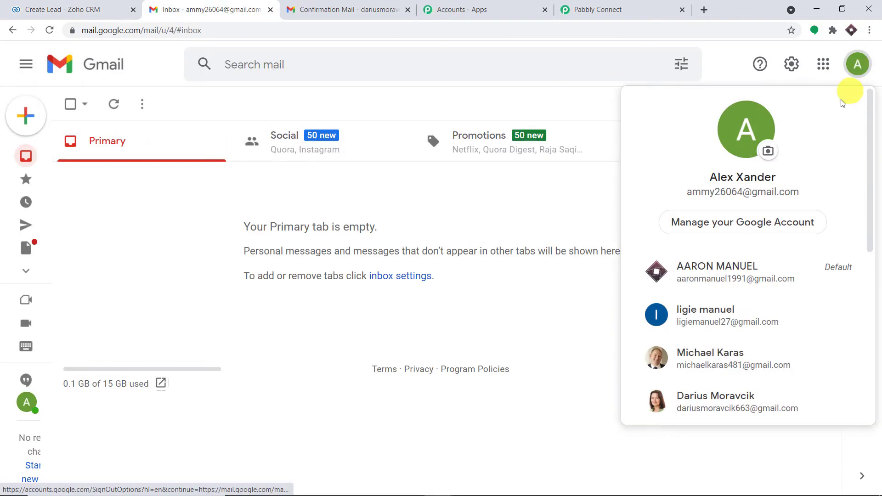
{"action": "left_click_drag", "start_coordinate": [806, 191], "coordinate": [689, 196]}
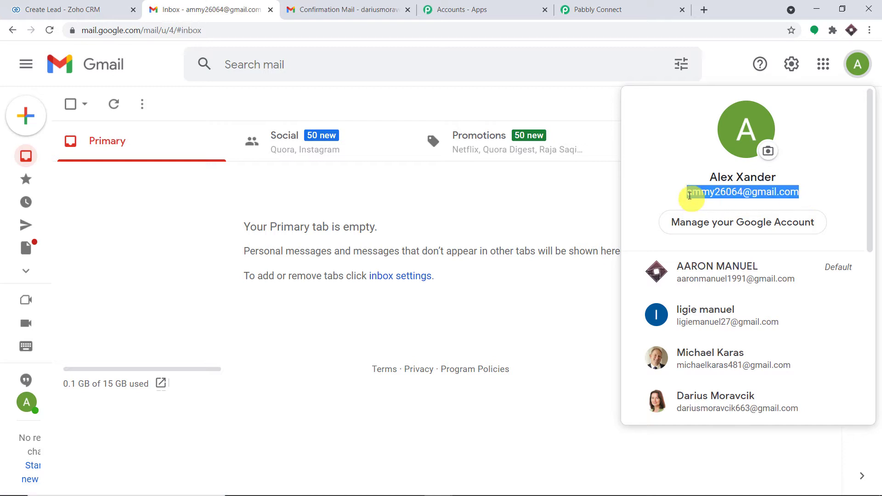
{"action": "right_click", "coordinate": [657, 198]}
{"action": "left_click", "coordinate": [669, 202]}
{"action": "left_click", "coordinate": [577, 112]}
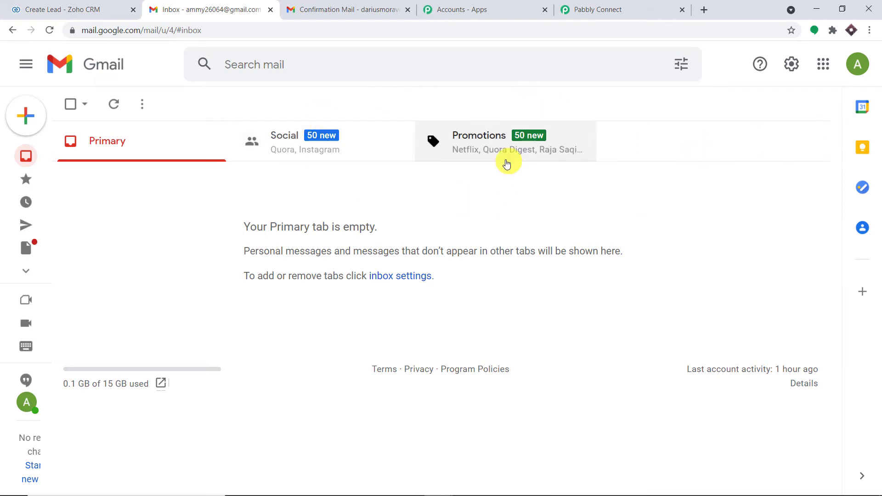
{"action": "left_click", "coordinate": [617, 6]}
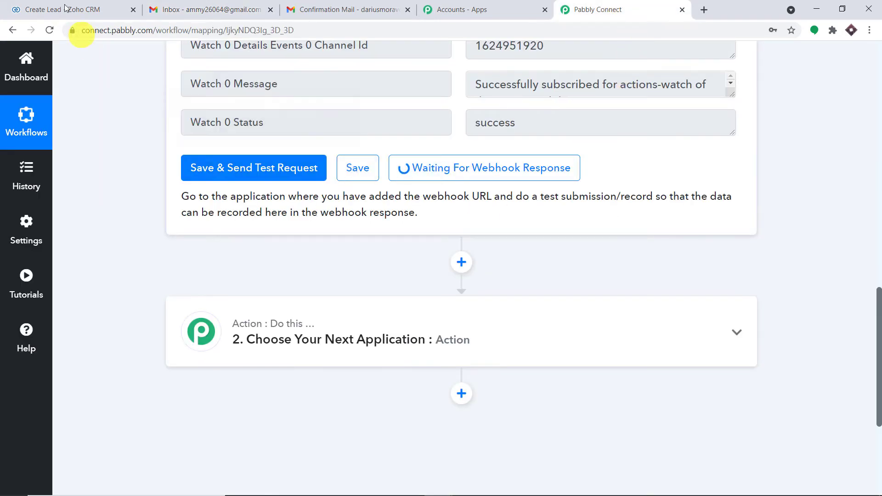
- Paste the copied e-mail into the lead form and enter the lead's phone and mobile numbers
{"action": "left_click", "coordinate": [89, 8]}
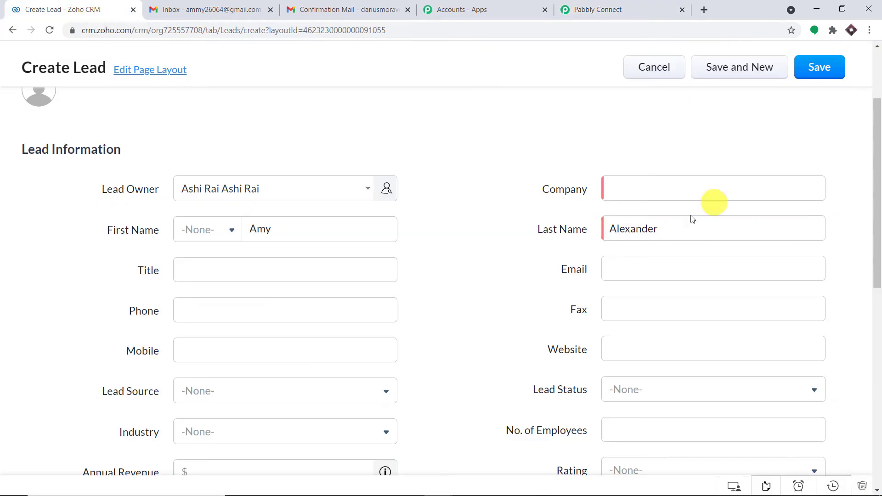
{"action": "left_click", "coordinate": [625, 265]}
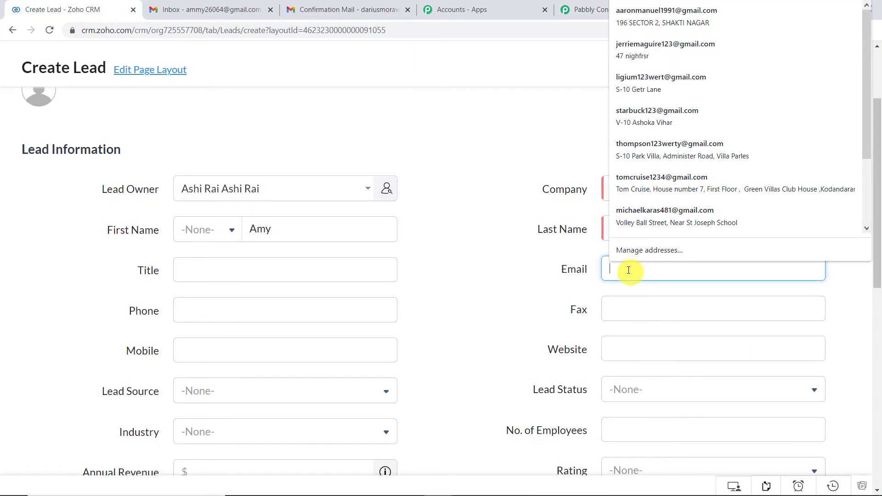
{"action": "right_click", "coordinate": [629, 270]}
{"action": "left_click", "coordinate": [663, 361]}
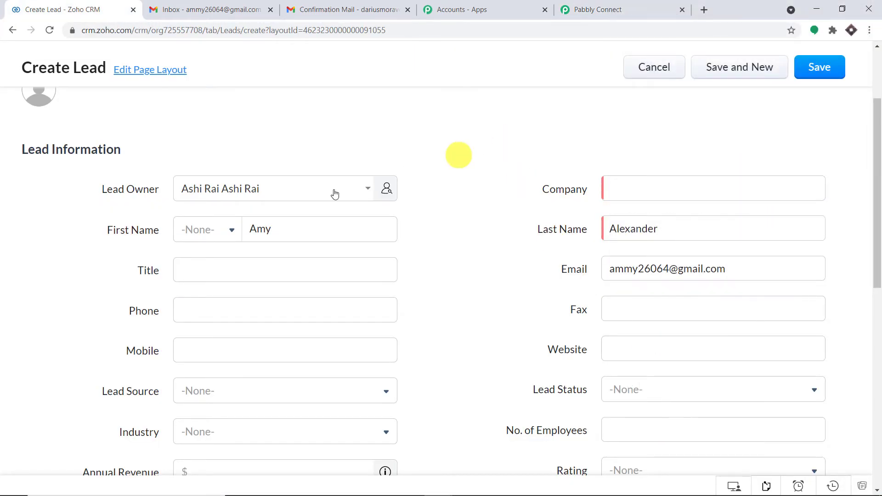
{"action": "left_click", "coordinate": [205, 305]}
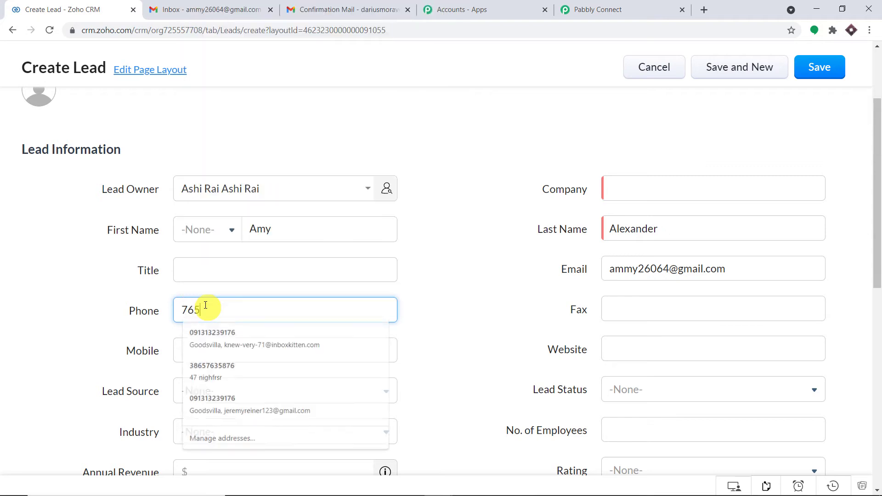
{"action": "left_click", "coordinate": [211, 357]}
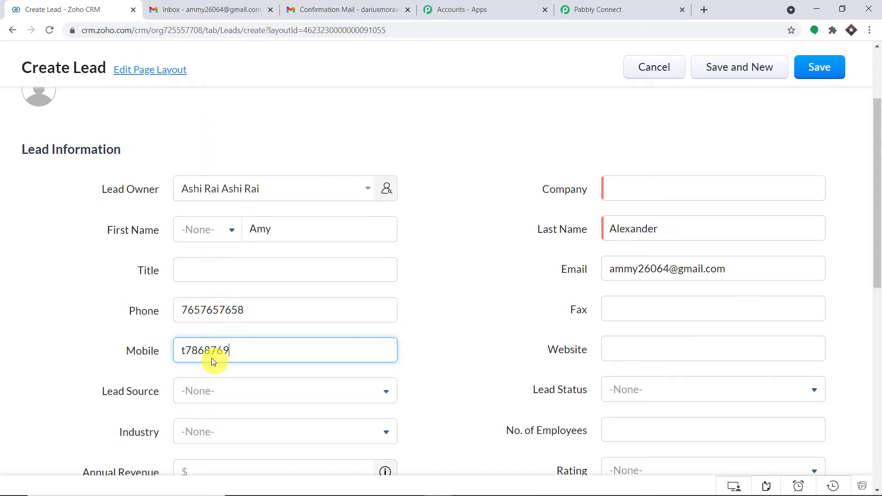
{"action": "type", "text": "t7868769"}
{"action": "key", "text": "BackSpace"}
{"action": "key", "text": "BackSpace"}
{"action": "key", "text": "BackSpace"}
{"action": "key", "text": "BackSpace"}
{"action": "key", "text": "BackSpace"}
{"action": "key", "text": "BackSpace"}
{"action": "key", "text": "BackSpace"}
{"action": "key", "text": "BackSpace"}
- Set Lead Source to Seminar Partner and Industry to Data/Telecom OEM
{"action": "scroll", "coordinate": [226, 336], "scroll_direction": "down", "scroll_amount": 3}
{"action": "left_click", "coordinate": [257, 278]}
{"action": "left_click", "coordinate": [240, 389]}
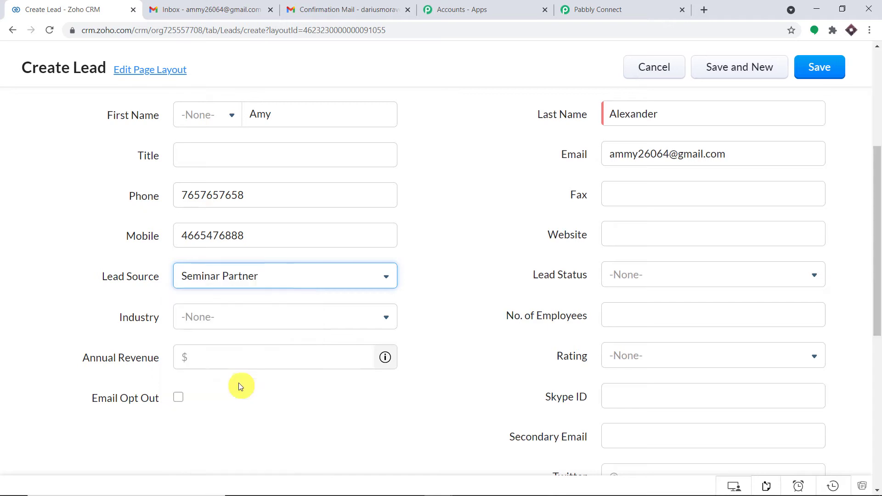
{"action": "scroll", "coordinate": [299, 294], "scroll_direction": "down", "scroll_amount": 3}
{"action": "left_click", "coordinate": [247, 207]}
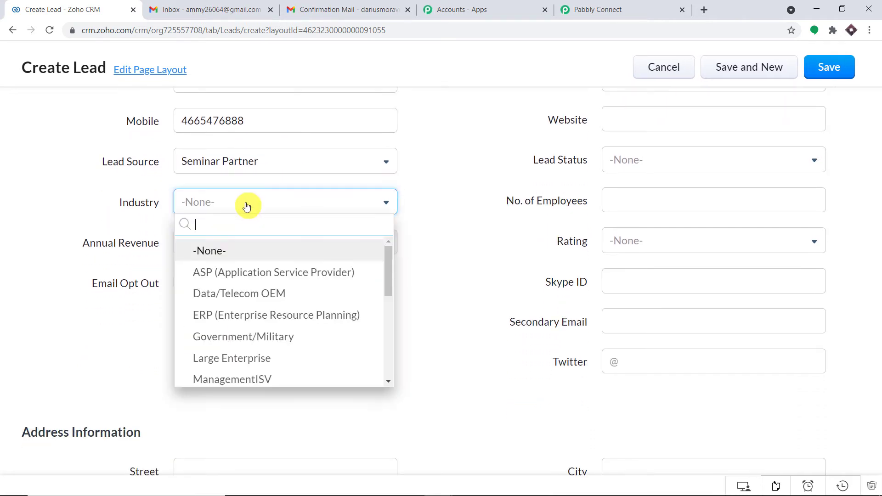
{"action": "left_click", "coordinate": [261, 296]}
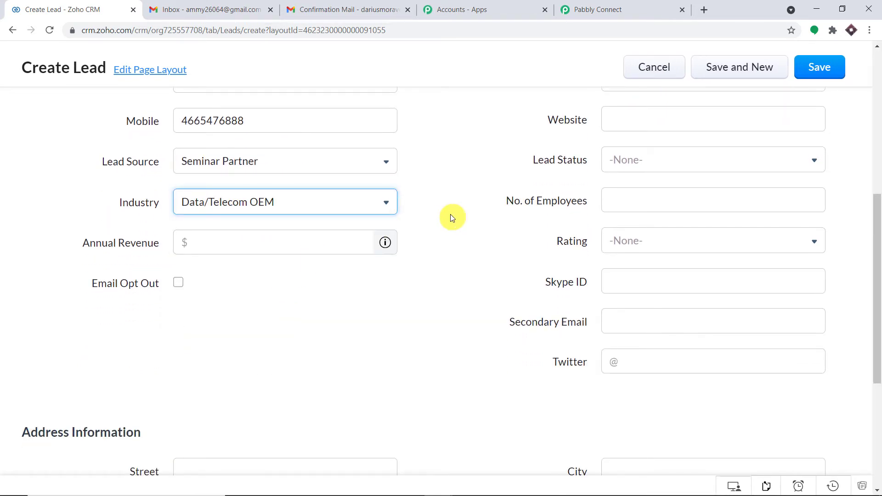
- Fill the street address from a saved autofill entry and select the e-mail entry
{"action": "scroll", "coordinate": [450, 214], "scroll_direction": "down", "scroll_amount": 1}
{"action": "scroll", "coordinate": [498, 223], "scroll_direction": "up", "scroll_amount": 3}
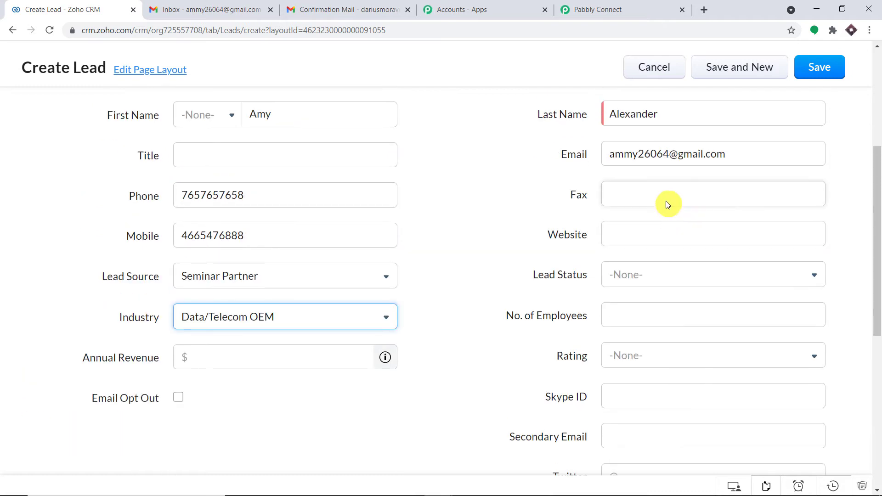
{"action": "scroll", "coordinate": [661, 251], "scroll_direction": "down", "scroll_amount": 6}
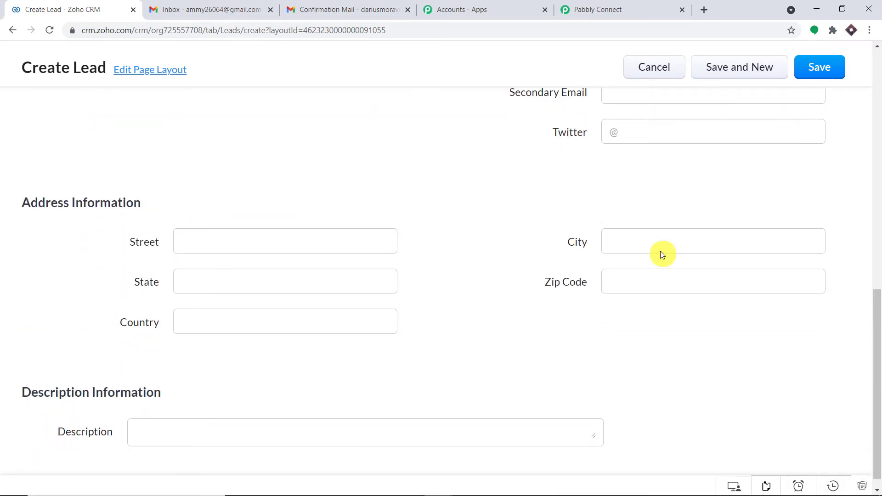
{"action": "left_click", "coordinate": [195, 231]}
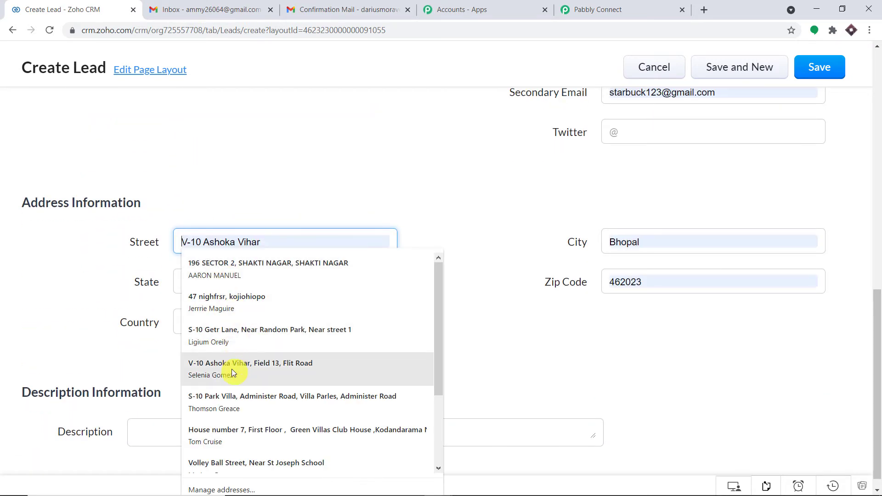
{"action": "left_click", "coordinate": [232, 368]}
{"action": "scroll", "coordinate": [502, 227], "scroll_direction": "up", "scroll_amount": 8}
{"action": "scroll", "coordinate": [510, 239], "scroll_direction": "up", "scroll_amount": 2}
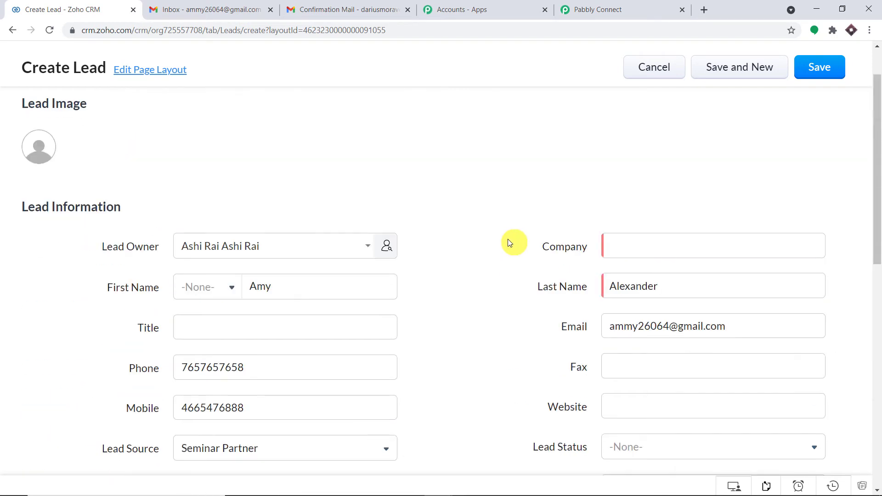
{"action": "scroll", "coordinate": [717, 303], "scroll_direction": "down", "scroll_amount": 1}
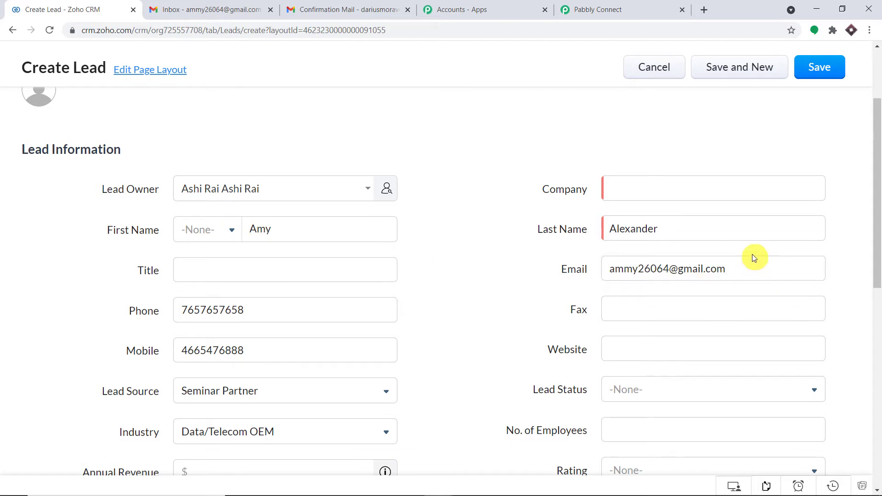
{"action": "left_click_drag", "start_coordinate": [751, 266], "coordinate": [600, 272]}
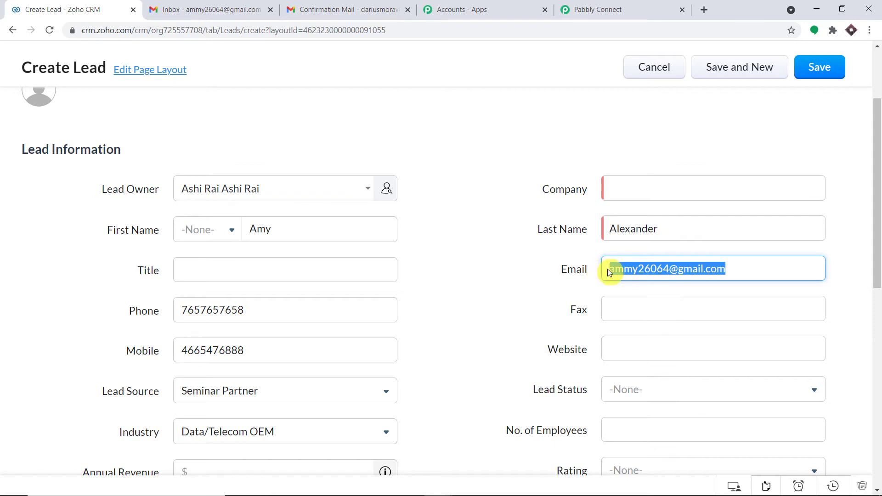
- Save the new Zoho CRM lead after filling in the required Company field with IBM
{"action": "left_click", "coordinate": [816, 74]}
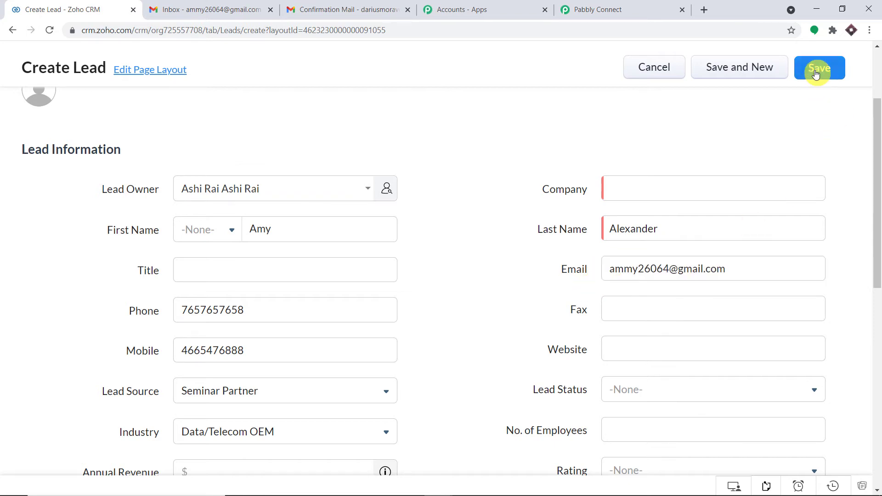
{"action": "left_click", "coordinate": [648, 191]}
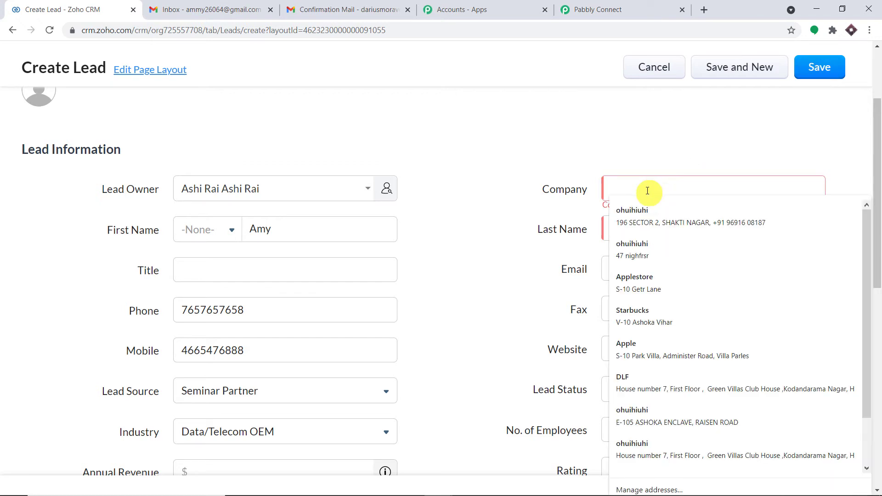
{"action": "type", "text": "I"}
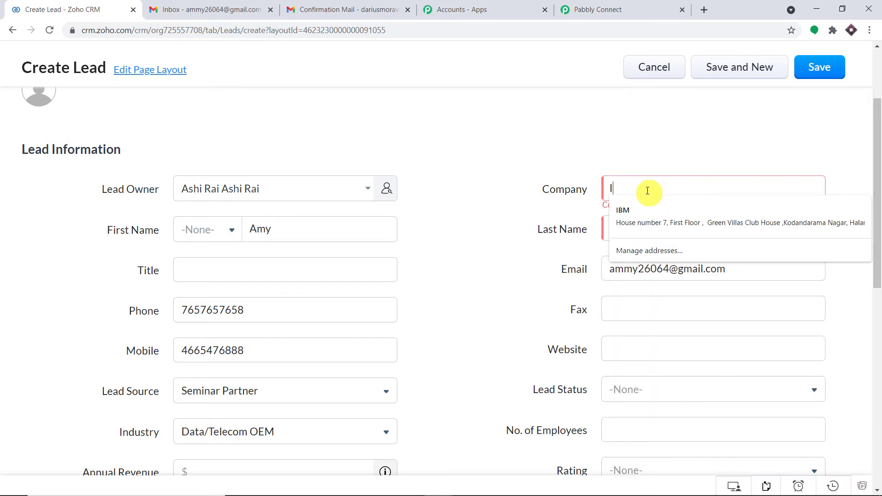
{"action": "type", "text": "BM"}
{"action": "left_click", "coordinate": [822, 66]}
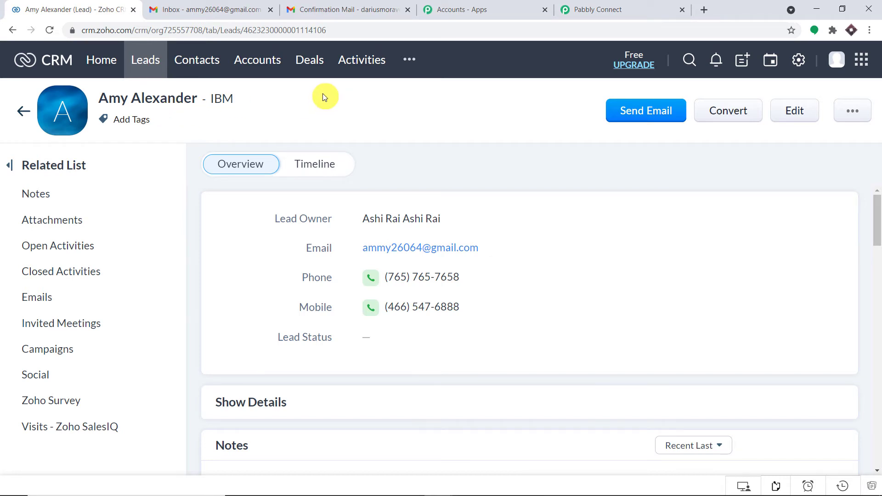
{"action": "left_click", "coordinate": [651, 4]}
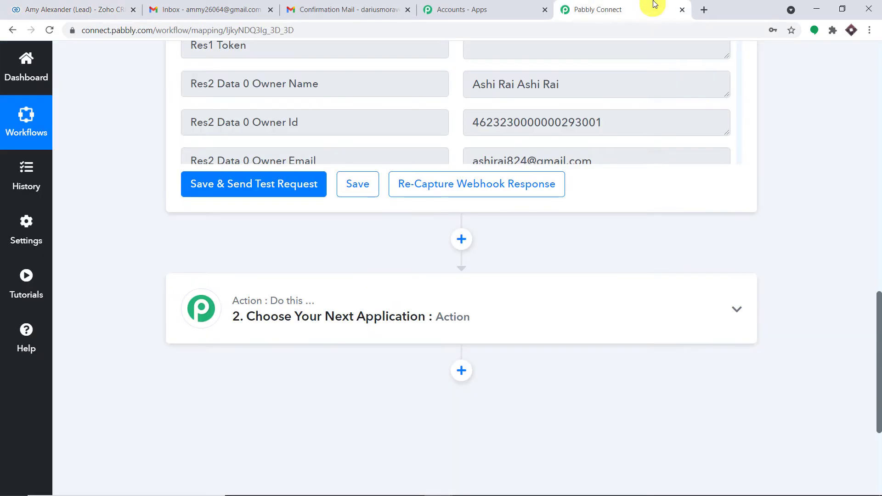
{"action": "left_click_drag", "start_coordinate": [878, 349], "coordinate": [879, 271]}
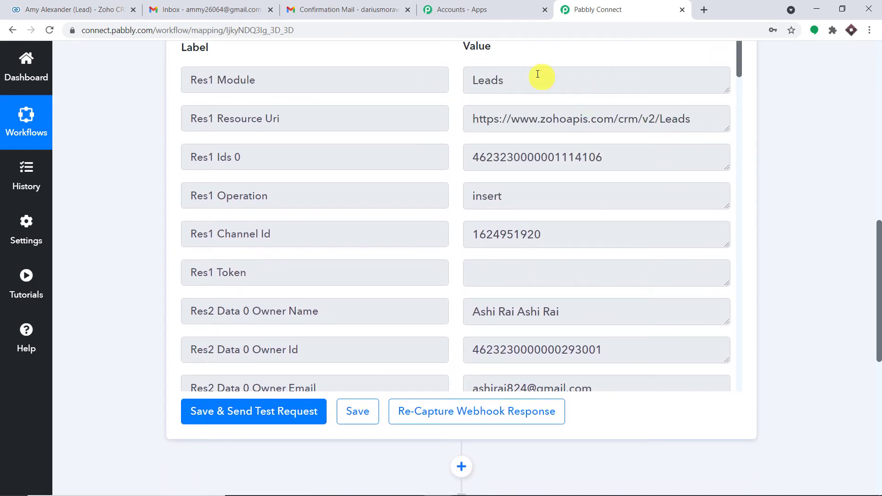
{"action": "left_click_drag", "start_coordinate": [537, 76], "coordinate": [319, 69]}
{"action": "scroll", "coordinate": [605, 159], "scroll_direction": "down", "scroll_amount": 8}
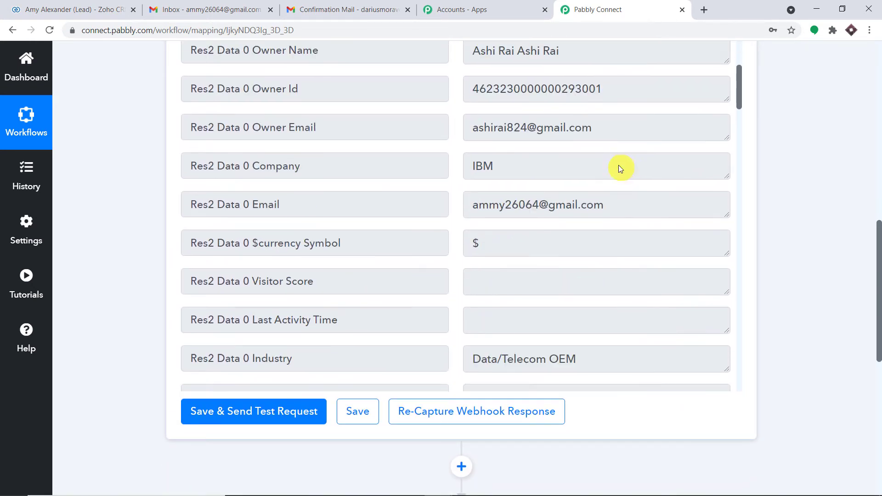
{"action": "left_click", "coordinate": [489, 81]}
{"action": "left_click_drag", "start_coordinate": [500, 81], "coordinate": [367, 70]}
{"action": "scroll", "coordinate": [630, 170], "scroll_direction": "down", "scroll_amount": 5}
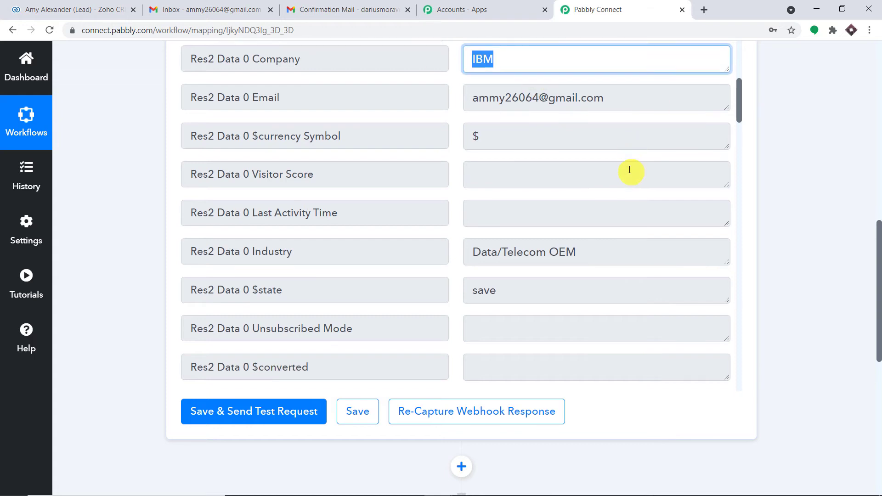
{"action": "scroll", "coordinate": [625, 161], "scroll_direction": "up", "scroll_amount": 2}
{"action": "left_click_drag", "start_coordinate": [601, 98], "coordinate": [426, 90]}
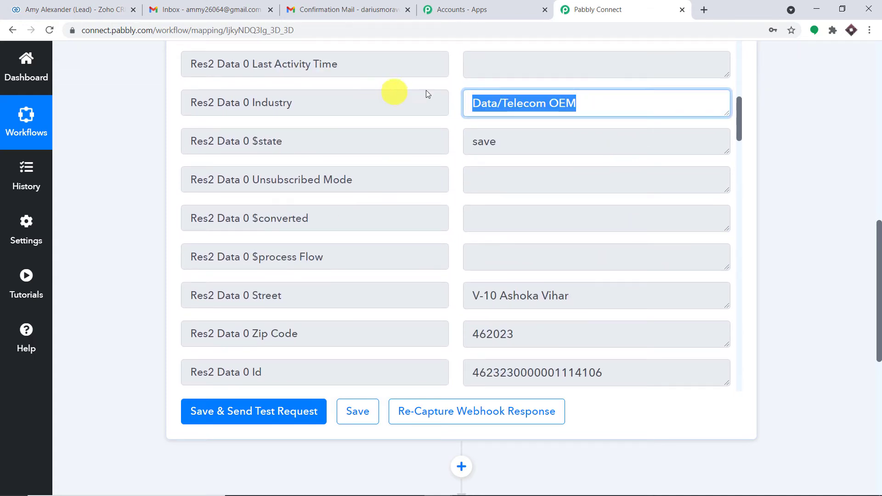
{"action": "scroll", "coordinate": [589, 210], "scroll_direction": "down", "scroll_amount": 3}
{"action": "left_click_drag", "start_coordinate": [585, 191], "coordinate": [437, 181]}
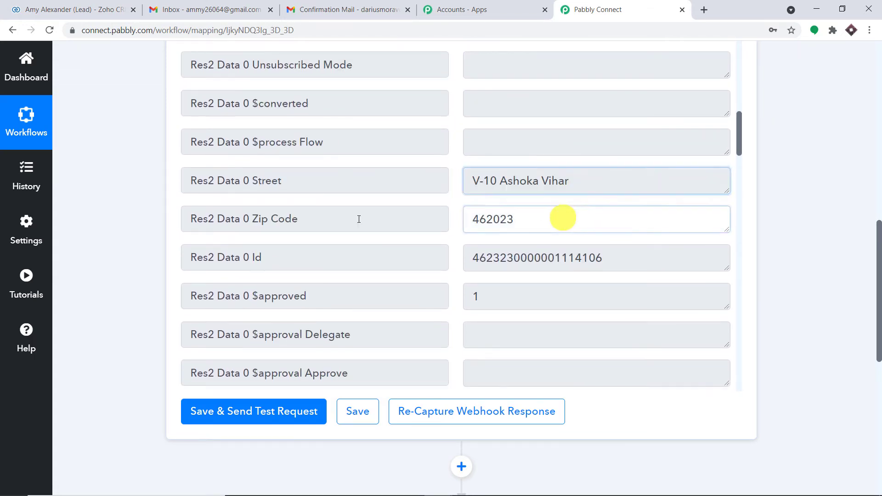
{"action": "left_click_drag", "start_coordinate": [561, 220], "coordinate": [452, 246]}
{"action": "left_click_drag", "start_coordinate": [614, 268], "coordinate": [360, 252]}
{"action": "scroll", "coordinate": [605, 240], "scroll_direction": "down", "scroll_amount": 14}
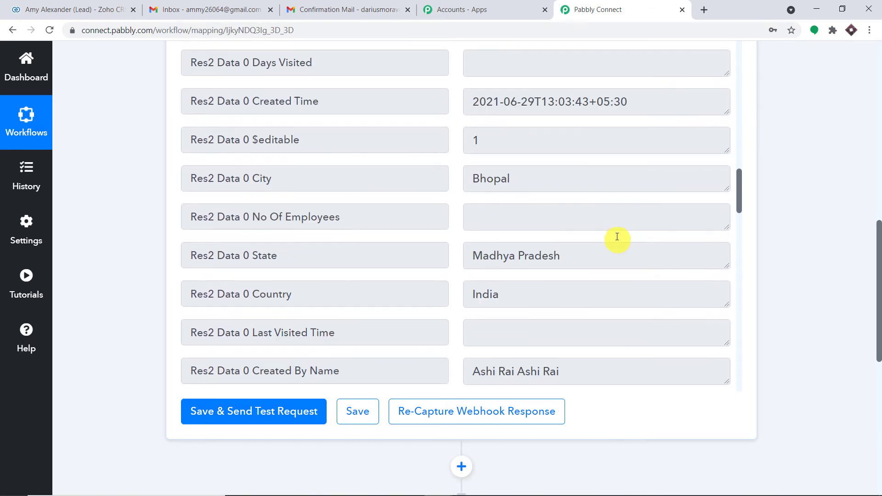
{"action": "scroll", "coordinate": [616, 228], "scroll_direction": "down", "scroll_amount": 12}
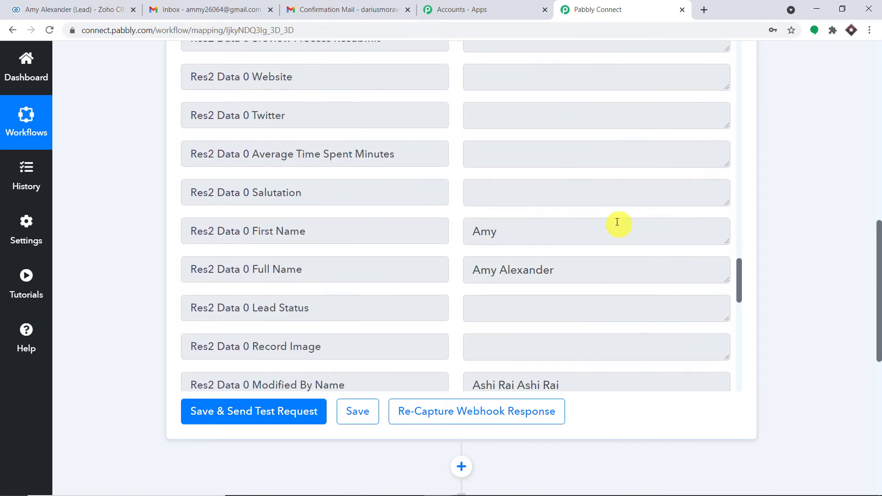
{"action": "scroll", "coordinate": [617, 222], "scroll_direction": "up", "scroll_amount": 4}
{"action": "left_click_drag", "start_coordinate": [557, 251], "coordinate": [319, 233]}
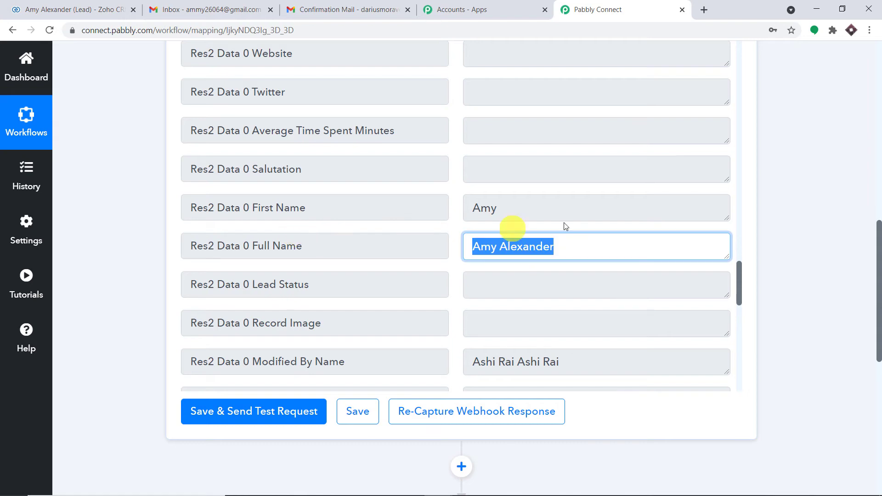
{"action": "scroll", "coordinate": [599, 222], "scroll_direction": "down", "scroll_amount": 8}
{"action": "scroll", "coordinate": [600, 223], "scroll_direction": "down", "scroll_amount": 5}
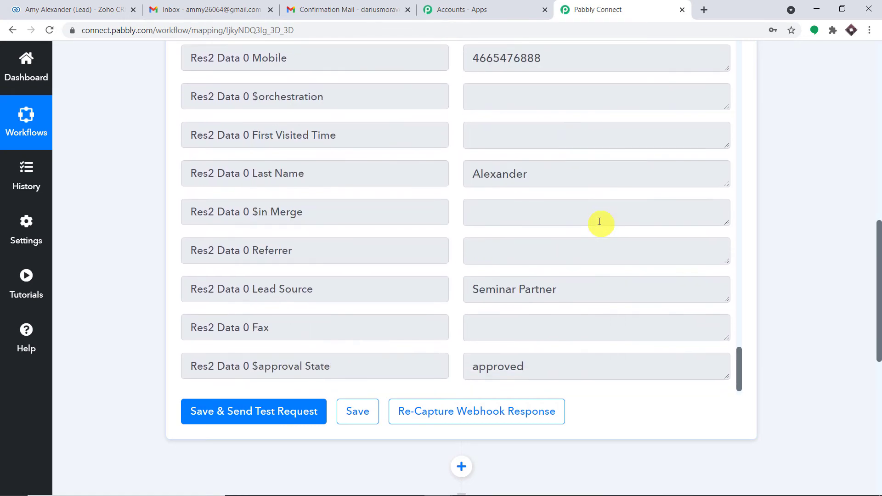
{"action": "scroll", "coordinate": [635, 233], "scroll_direction": "down", "scroll_amount": 3}
{"action": "scroll", "coordinate": [661, 227], "scroll_direction": "up", "scroll_amount": 6}
{"action": "scroll", "coordinate": [635, 248], "scroll_direction": "up", "scroll_amount": 10}
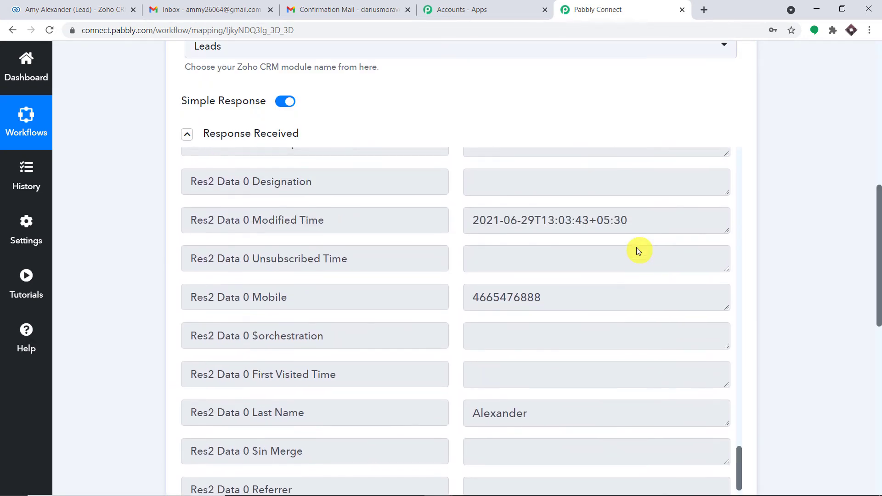
{"action": "scroll", "coordinate": [636, 240], "scroll_direction": "down", "scroll_amount": 2}
{"action": "scroll", "coordinate": [637, 239], "scroll_direction": "up", "scroll_amount": 15}
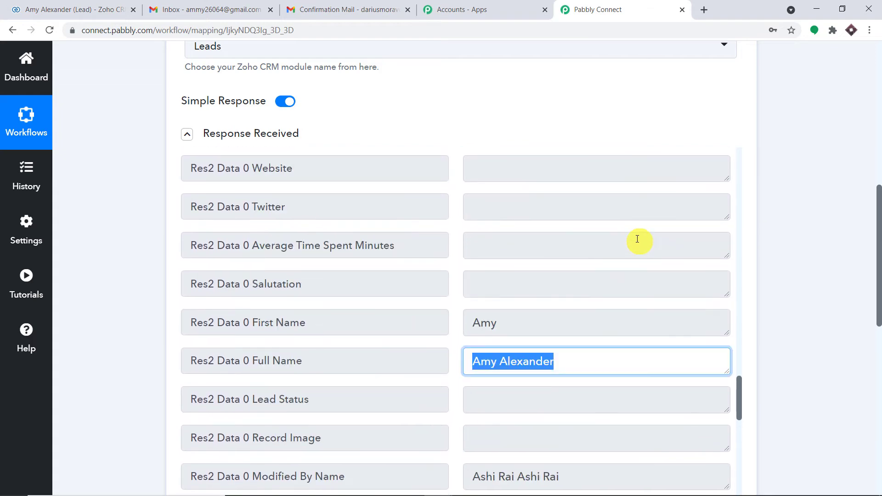
{"action": "scroll", "coordinate": [637, 229], "scroll_direction": "up", "scroll_amount": 15}
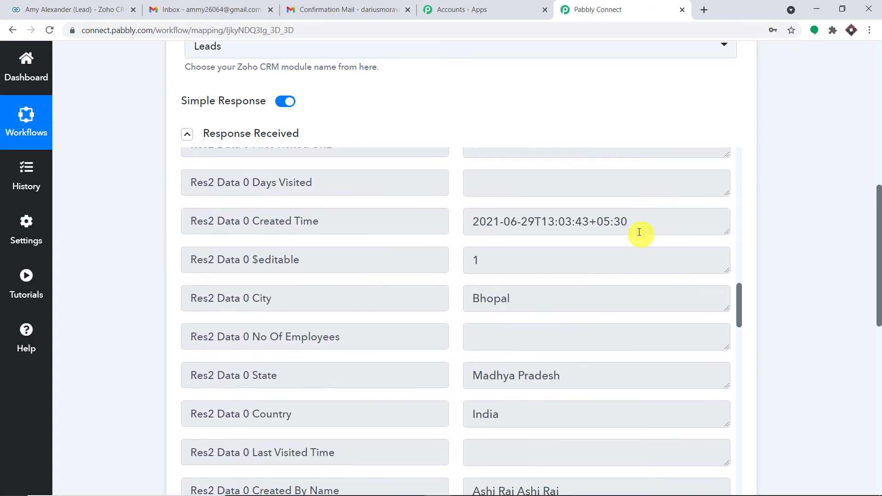
{"action": "scroll", "coordinate": [639, 227], "scroll_direction": "up", "scroll_amount": 5}
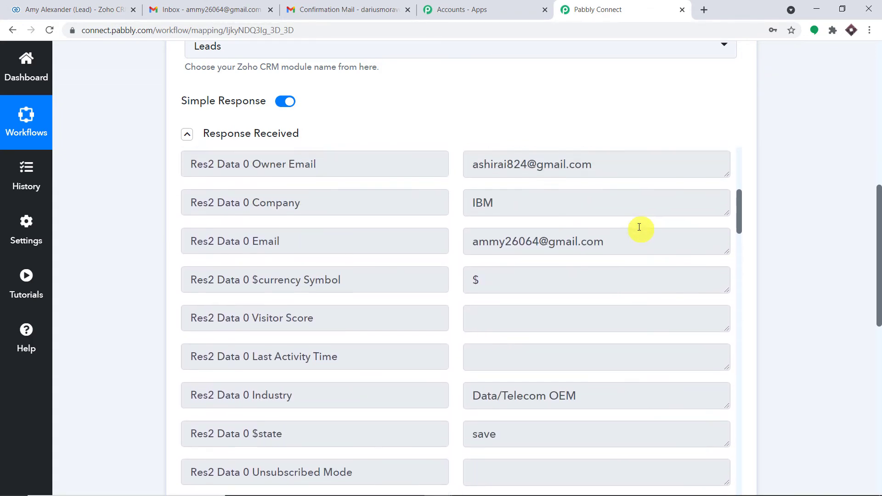
{"action": "left_click_drag", "start_coordinate": [600, 353], "coordinate": [450, 351]}
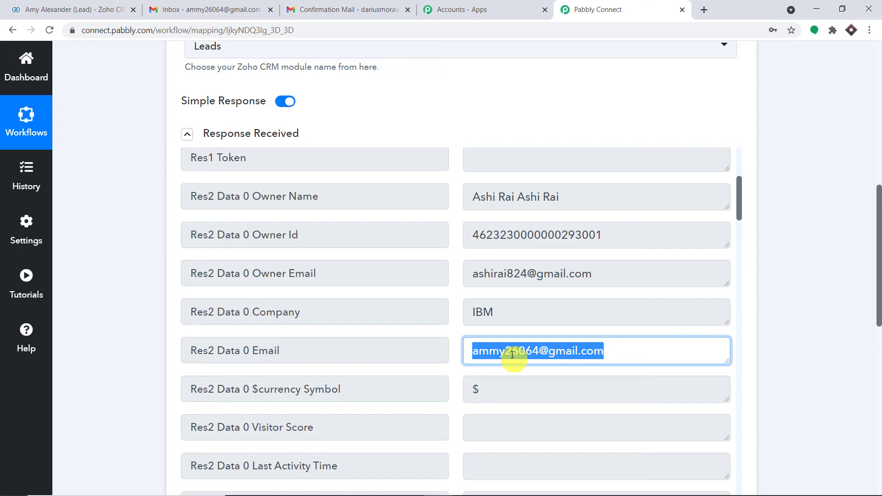
{"action": "left_click_drag", "start_coordinate": [878, 234], "coordinate": [879, 381]}
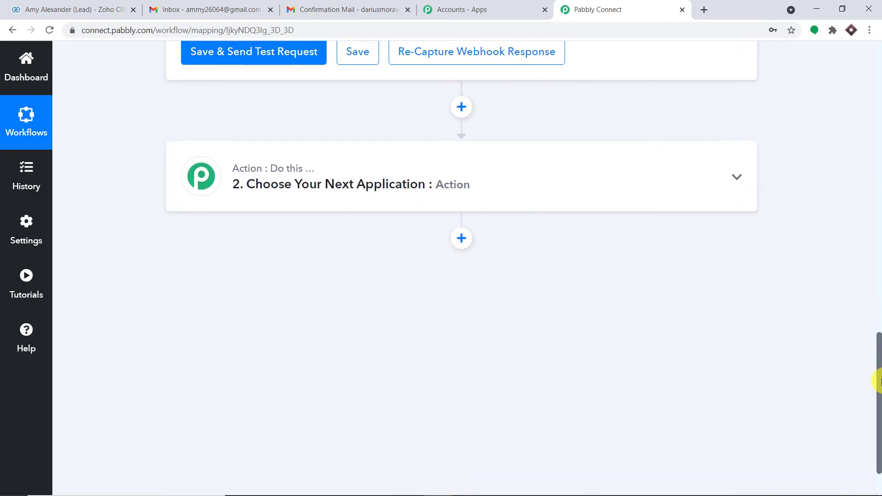
- Set step 2 to Gmail's Send an Email event and begin connecting a Gmail account
{"action": "left_click", "coordinate": [309, 167]}
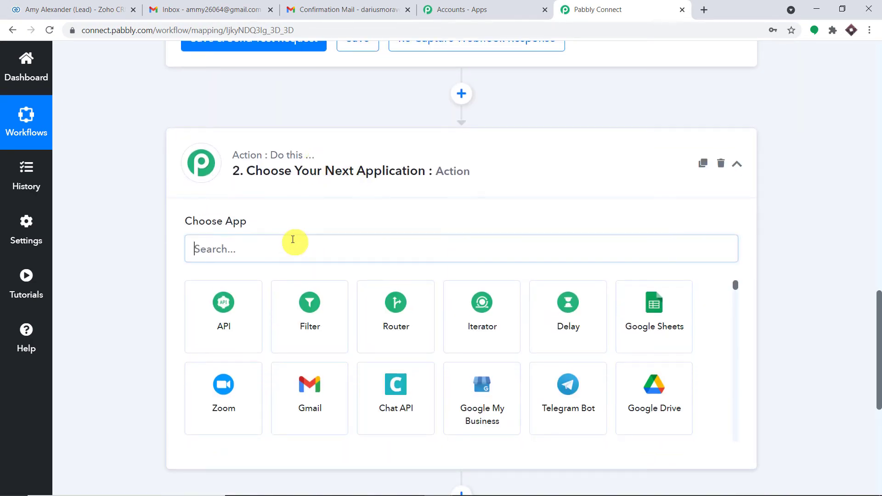
{"action": "type", "text": "GMA"}
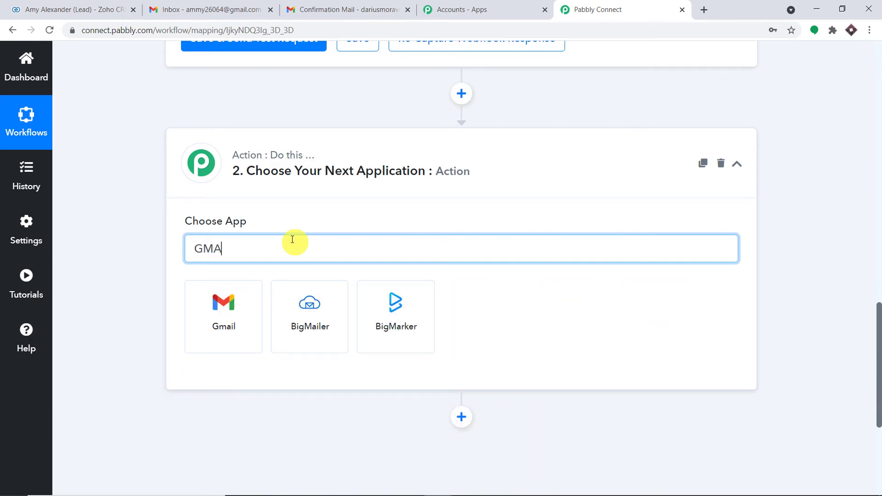
{"action": "left_click", "coordinate": [256, 310]}
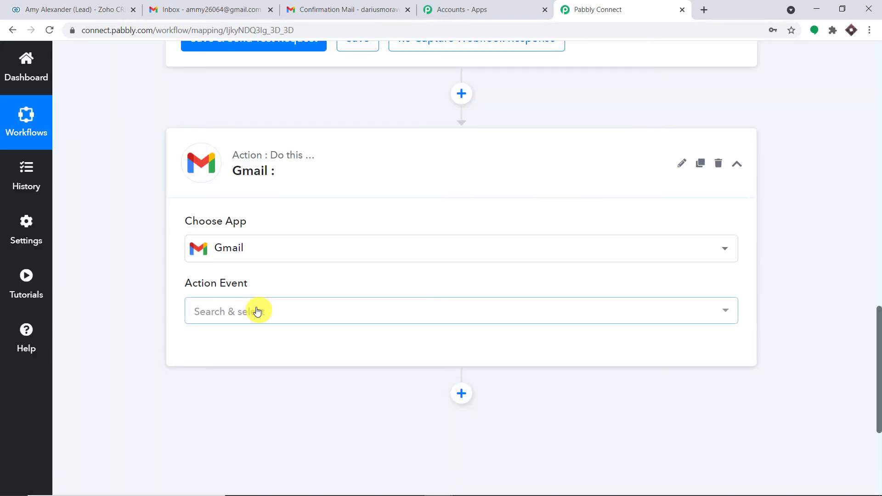
{"action": "left_click", "coordinate": [257, 312]}
{"action": "left_click", "coordinate": [273, 162]}
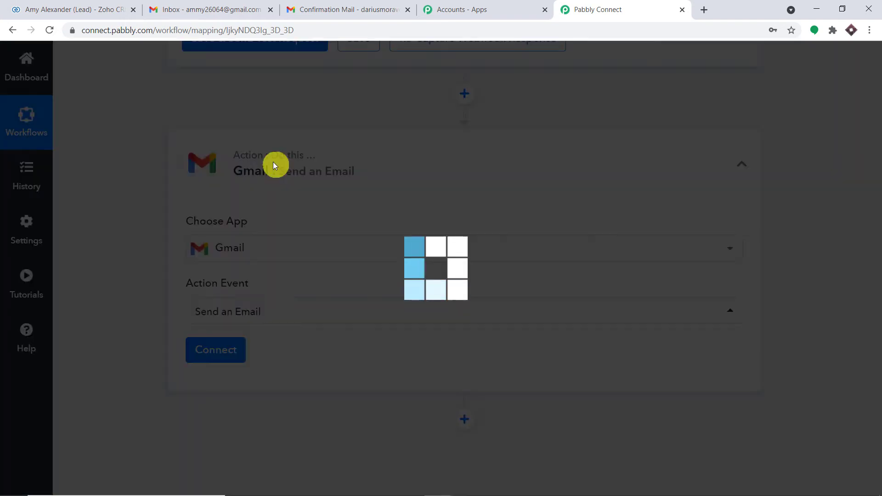
{"action": "left_click", "coordinate": [231, 355]}
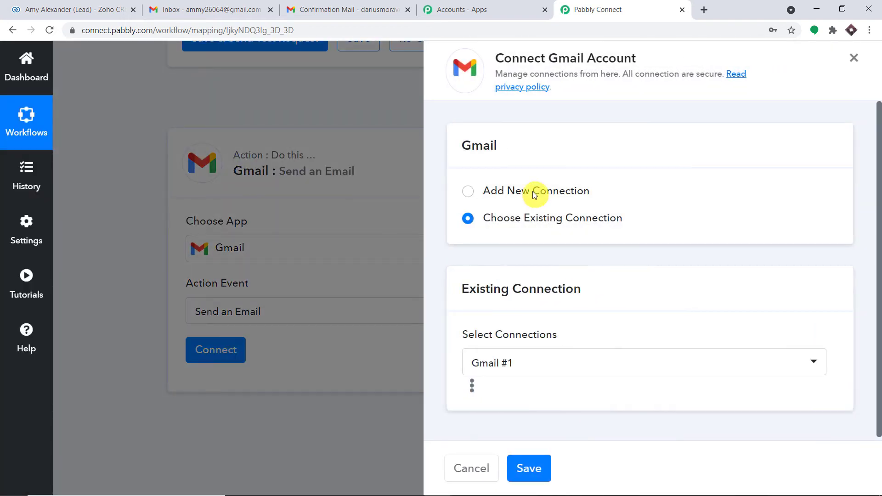
- Authorize a new Gmail connection by signing in with the Google account and allowing access
{"action": "left_click", "coordinate": [533, 192]}
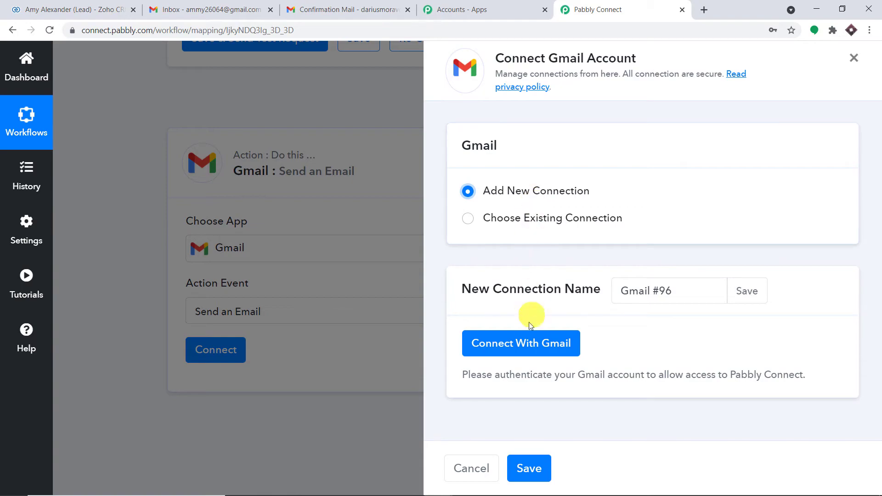
{"action": "left_click", "coordinate": [531, 335]}
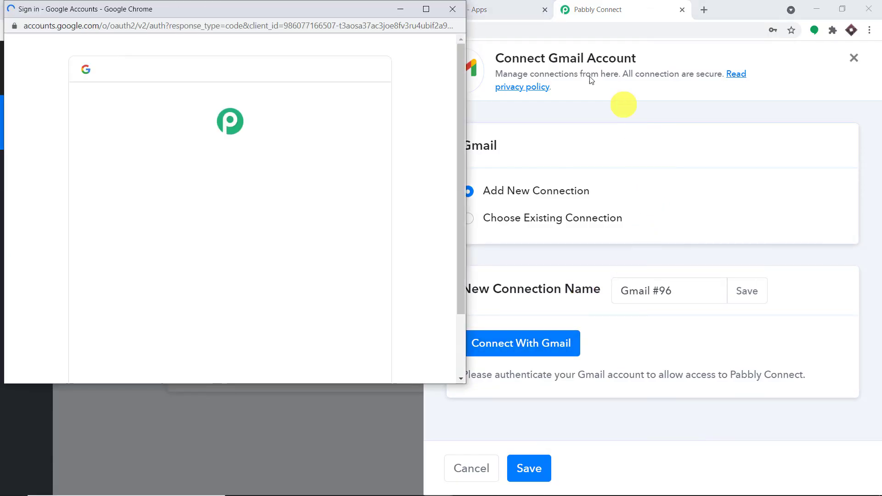
{"action": "left_click_drag", "start_coordinate": [317, 9], "coordinate": [731, 33]}
{"action": "scroll", "coordinate": [613, 193], "scroll_direction": "down", "scroll_amount": 9}
{"action": "scroll", "coordinate": [615, 197], "scroll_direction": "up", "scroll_amount": 6}
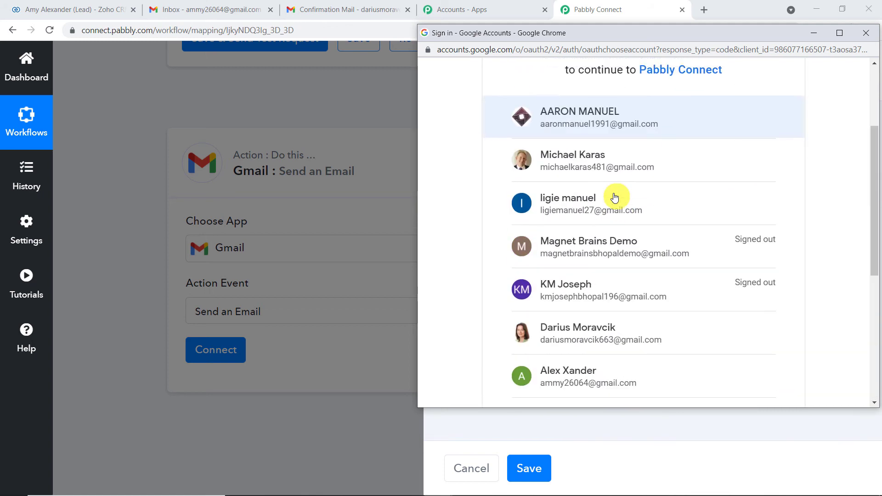
{"action": "scroll", "coordinate": [615, 197], "scroll_direction": "up", "scroll_amount": 3}
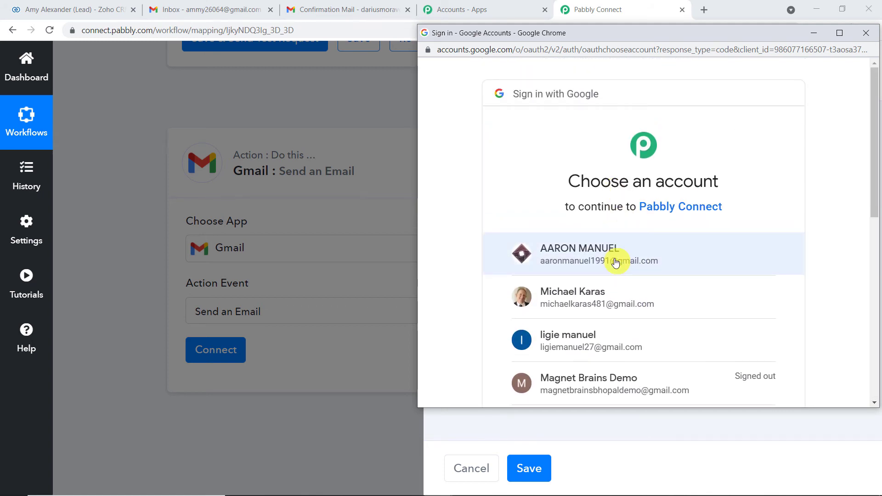
{"action": "left_click", "coordinate": [579, 256]}
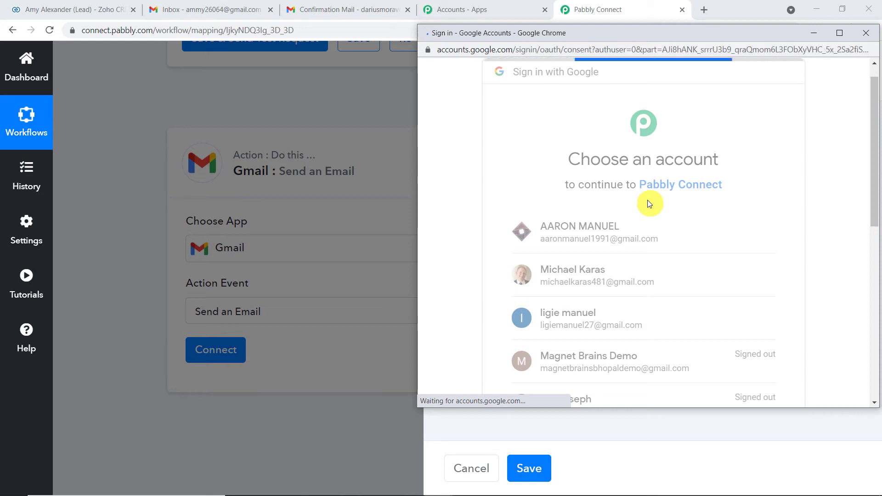
{"action": "scroll", "coordinate": [649, 204], "scroll_direction": "down", "scroll_amount": 4}
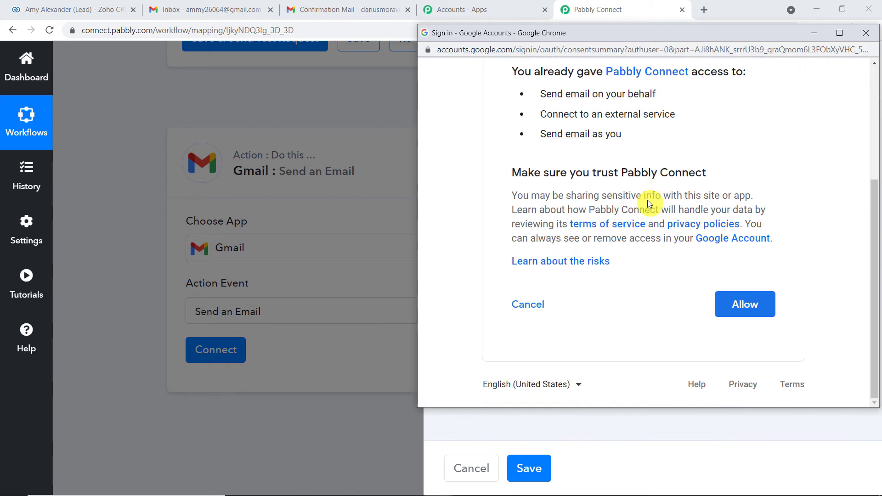
{"action": "left_click", "coordinate": [743, 295]}
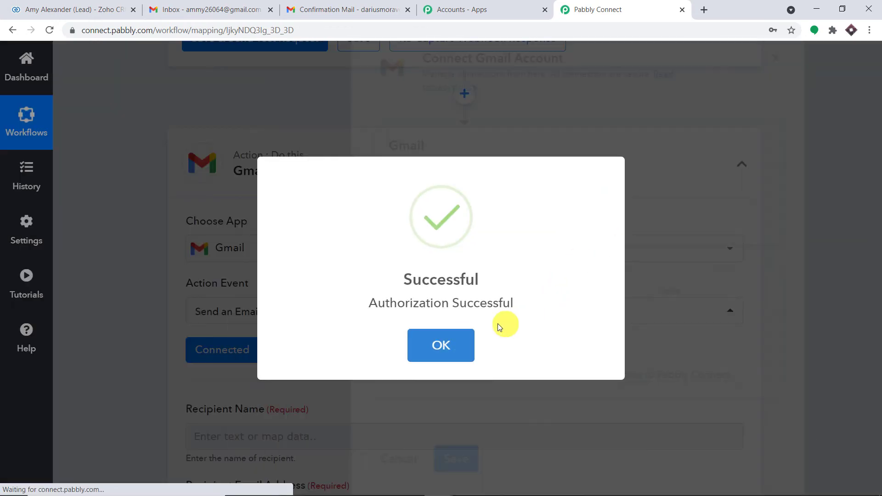
{"action": "left_click", "coordinate": [451, 346]}
{"action": "scroll", "coordinate": [478, 290], "scroll_direction": "down", "scroll_amount": 5}
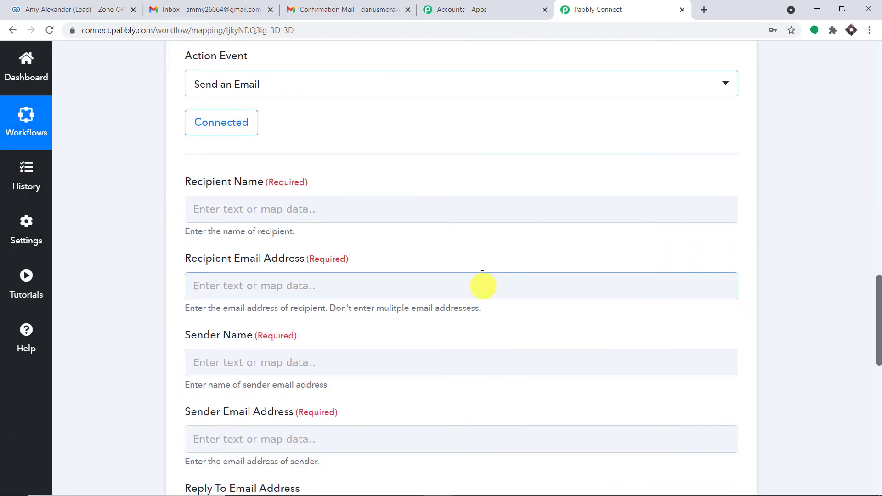
{"action": "scroll", "coordinate": [482, 274], "scroll_direction": "down", "scroll_amount": 9}
{"action": "scroll", "coordinate": [482, 251], "scroll_direction": "up", "scroll_amount": 8}
{"action": "scroll", "coordinate": [484, 249], "scroll_direction": "down", "scroll_amount": 1}
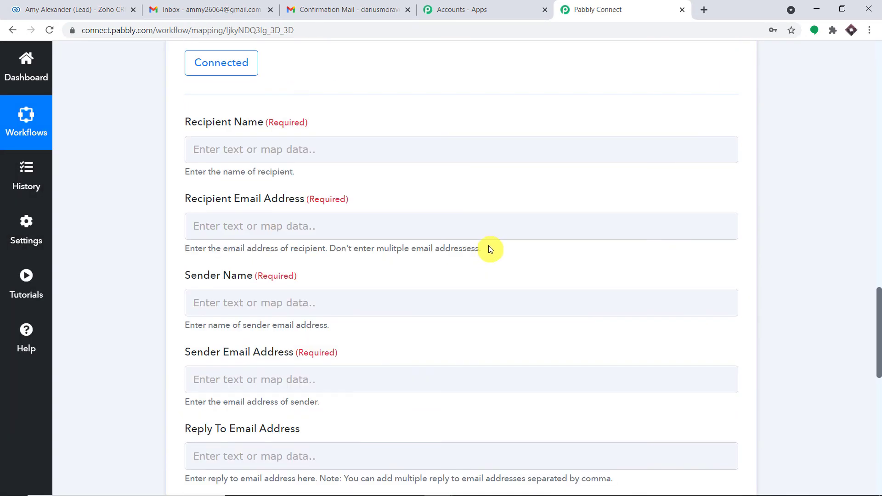
{"action": "scroll", "coordinate": [489, 249], "scroll_direction": "up", "scroll_amount": 3}
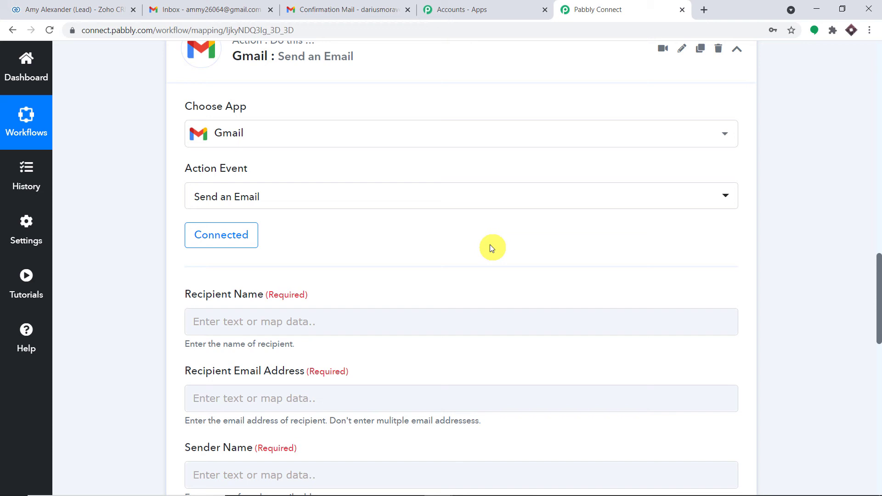
{"action": "scroll", "coordinate": [490, 249], "scroll_direction": "down", "scroll_amount": 3}
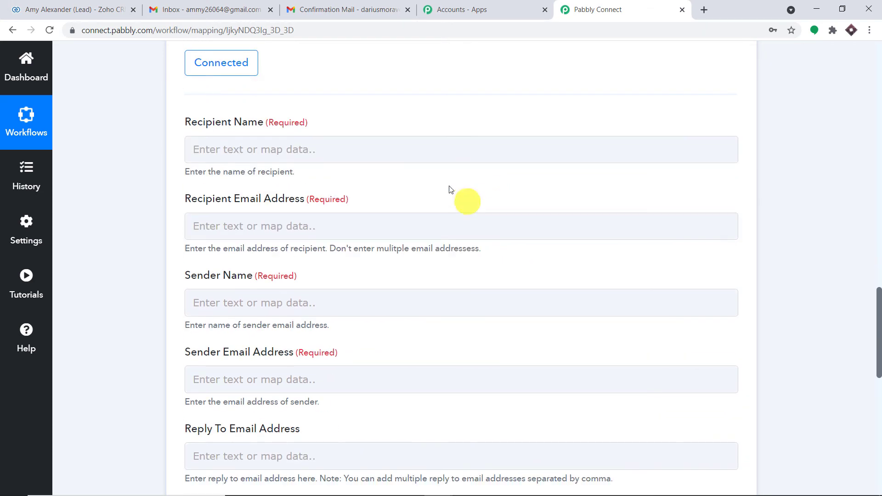
{"action": "left_click", "coordinate": [285, 146]}
{"action": "scroll", "coordinate": [798, 189], "scroll_direction": "up", "scroll_amount": 10}
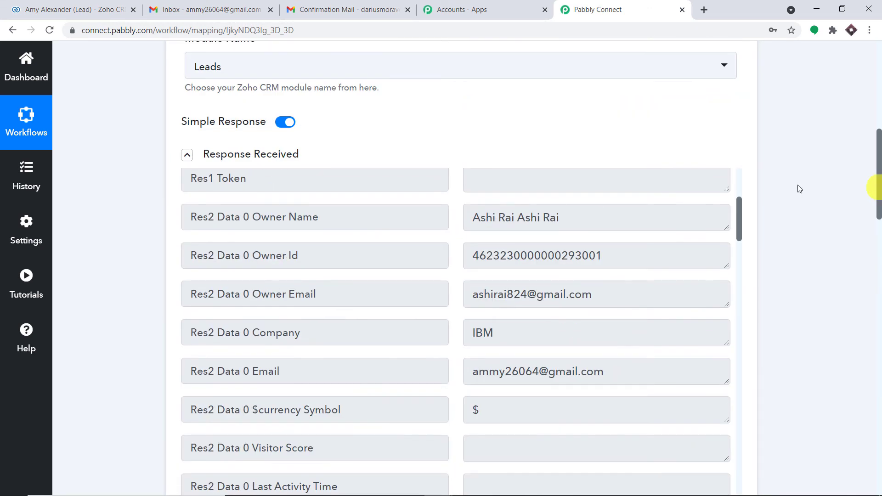
{"action": "scroll", "coordinate": [532, 283], "scroll_direction": "down", "scroll_amount": 3}
{"action": "scroll", "coordinate": [542, 285], "scroll_direction": "down", "scroll_amount": 20}
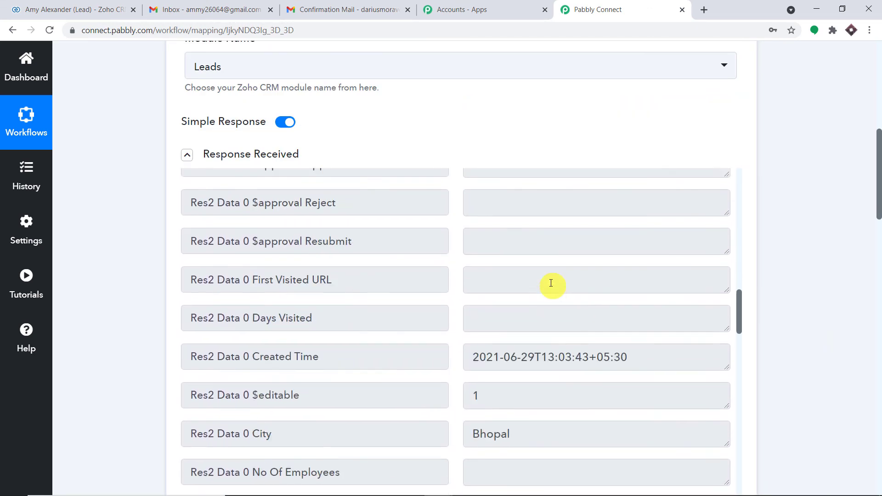
{"action": "scroll", "coordinate": [554, 287], "scroll_direction": "down", "scroll_amount": 15}
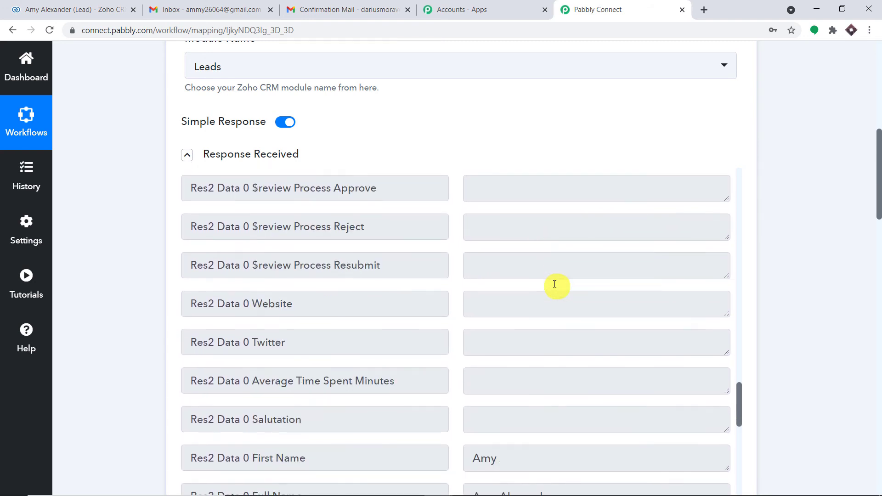
{"action": "left_click_drag", "start_coordinate": [575, 316], "coordinate": [447, 321]}
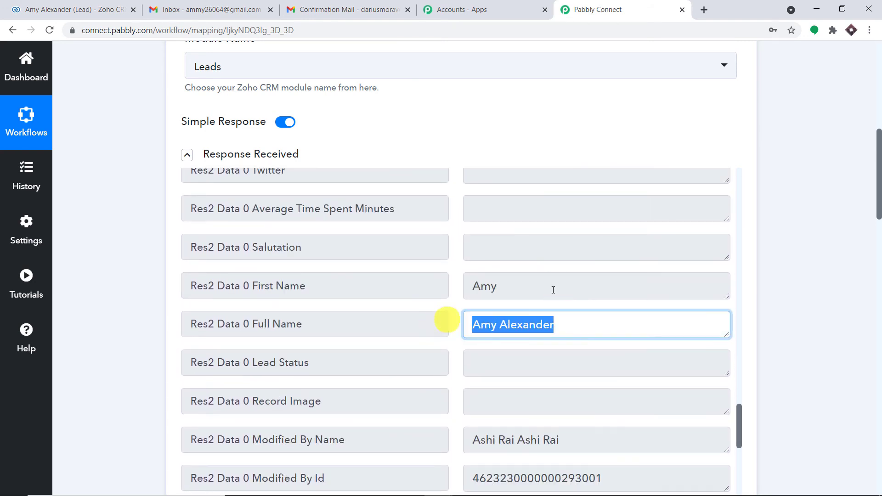
{"action": "scroll", "coordinate": [853, 266], "scroll_direction": "down", "scroll_amount": 10}
{"action": "scroll", "coordinate": [853, 269], "scroll_direction": "down", "scroll_amount": 4}
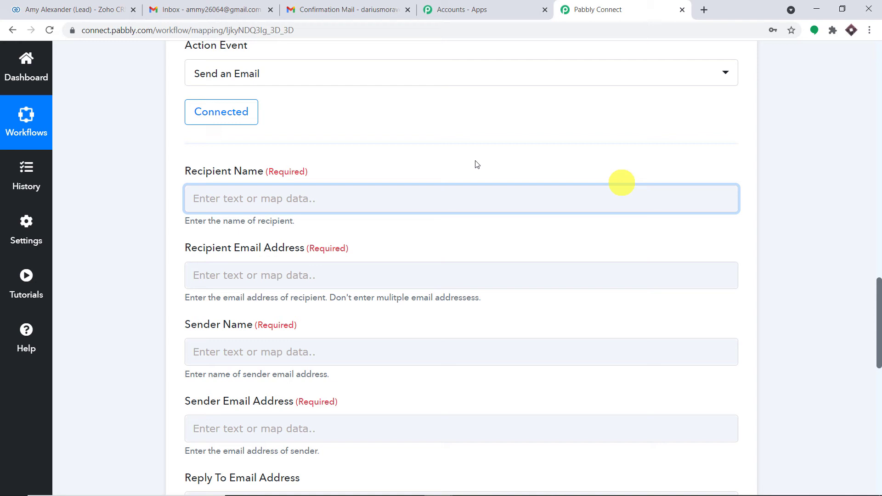
- Map Recipient Name to the lead's Zoho CRM Full Name field (Res2 Data 0 Full Name)
{"action": "left_click", "coordinate": [250, 198]}
{"action": "left_click", "coordinate": [274, 305]}
{"action": "scroll", "coordinate": [330, 294], "scroll_direction": "down", "scroll_amount": 3}
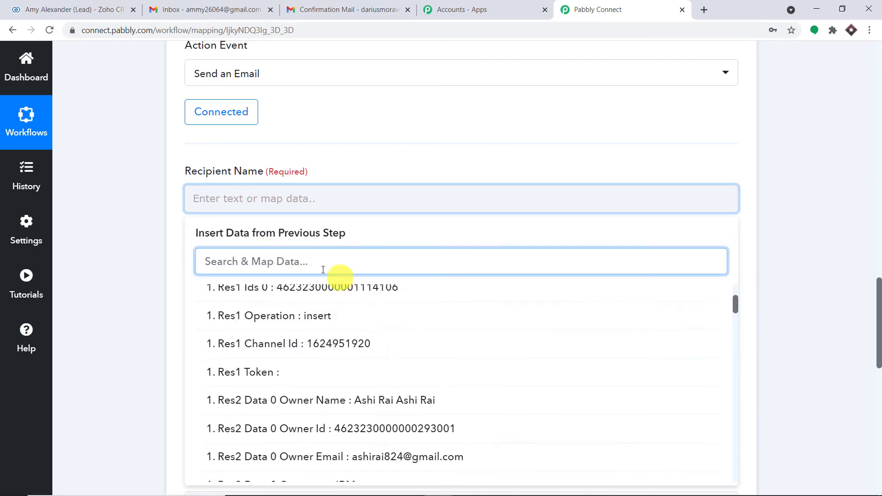
{"action": "left_click", "coordinate": [313, 263]}
{"action": "type", "text": "amy"}
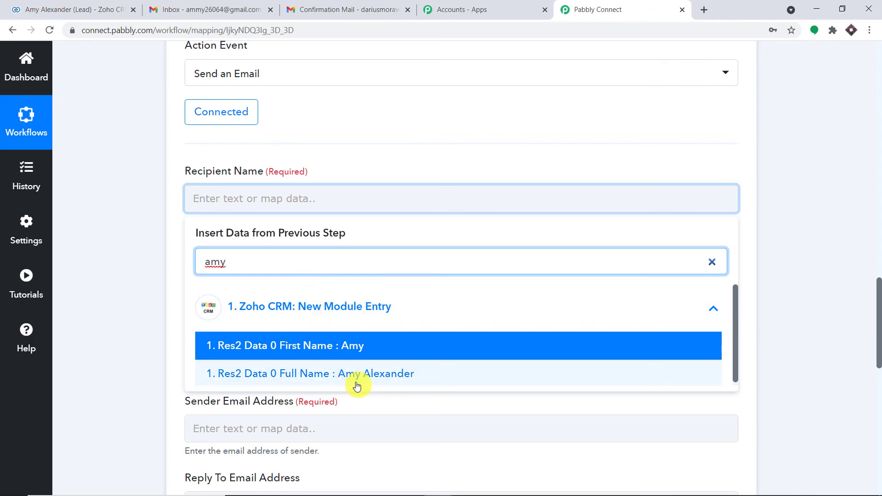
{"action": "left_click", "coordinate": [359, 378]}
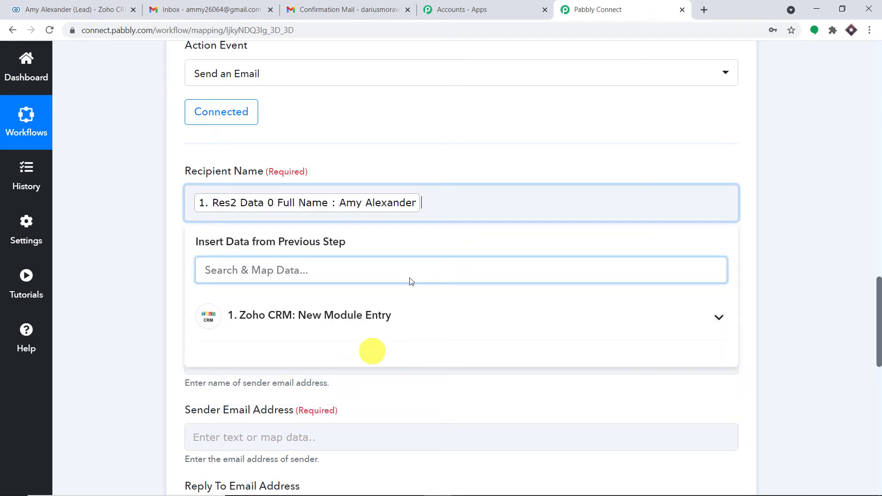
{"action": "left_click", "coordinate": [481, 146]}
{"action": "scroll", "coordinate": [489, 145], "scroll_direction": "down", "scroll_amount": 3}
{"action": "left_click", "coordinate": [330, 112]}
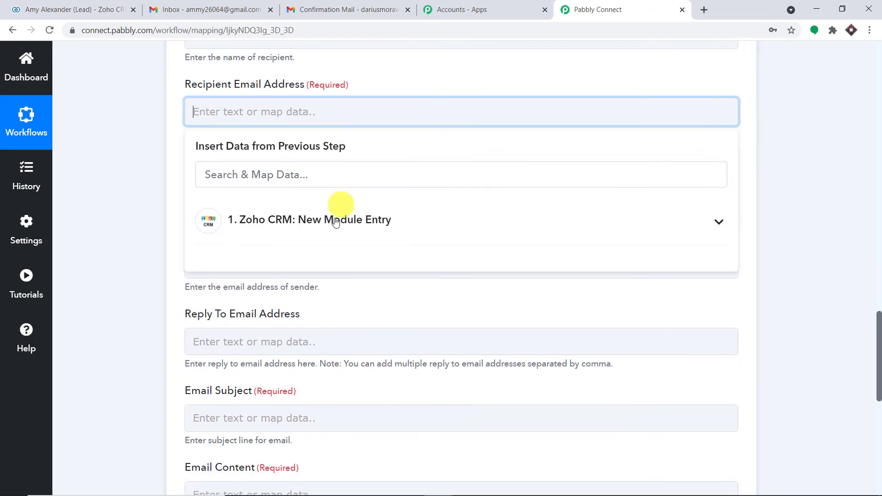
{"action": "left_click", "coordinate": [335, 220]}
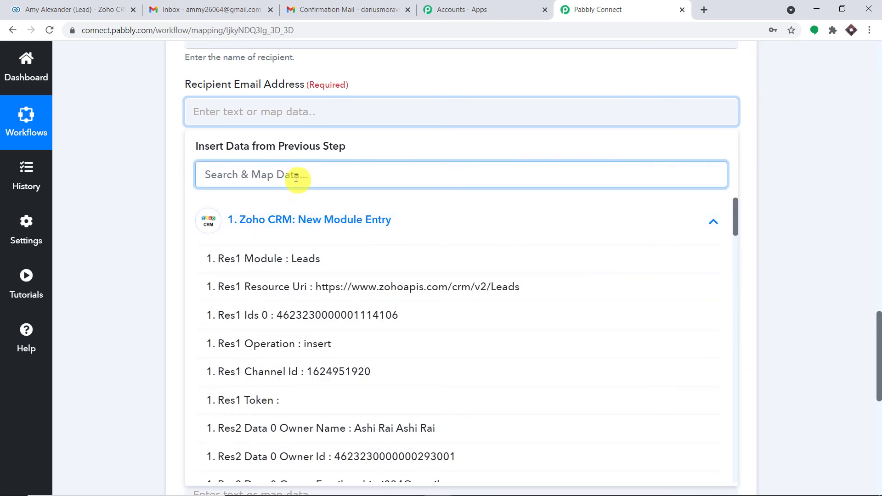
- Search the lead's data and map Res2 Data 0 Email into Recipient Email Address
{"action": "type", "text": "amy"}
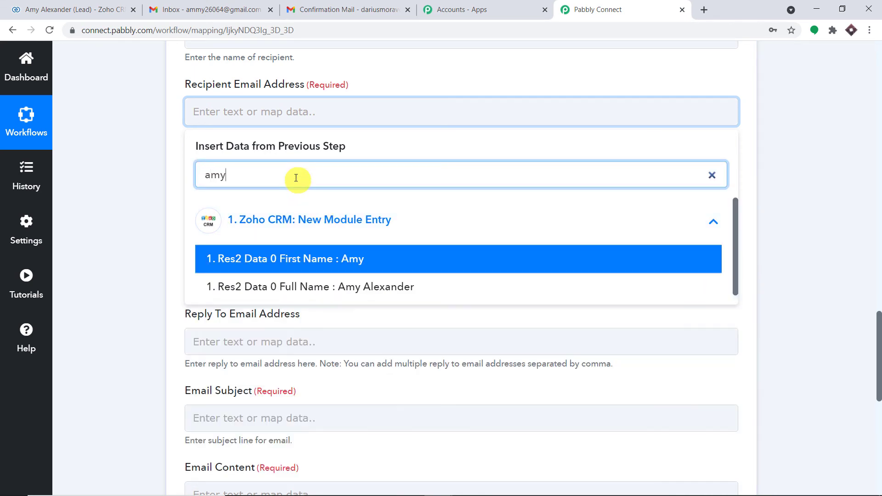
{"action": "key", "text": "ctrl+a"}
{"action": "type", "text": "ammy"}
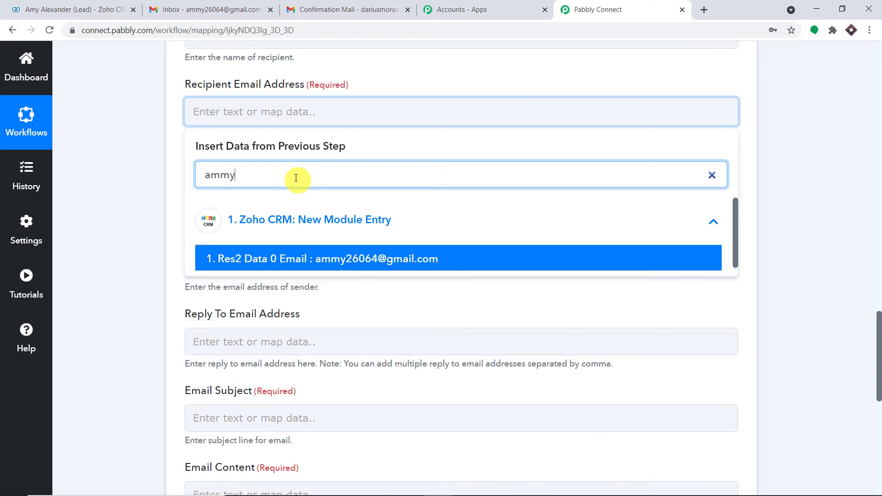
{"action": "left_click", "coordinate": [360, 259]}
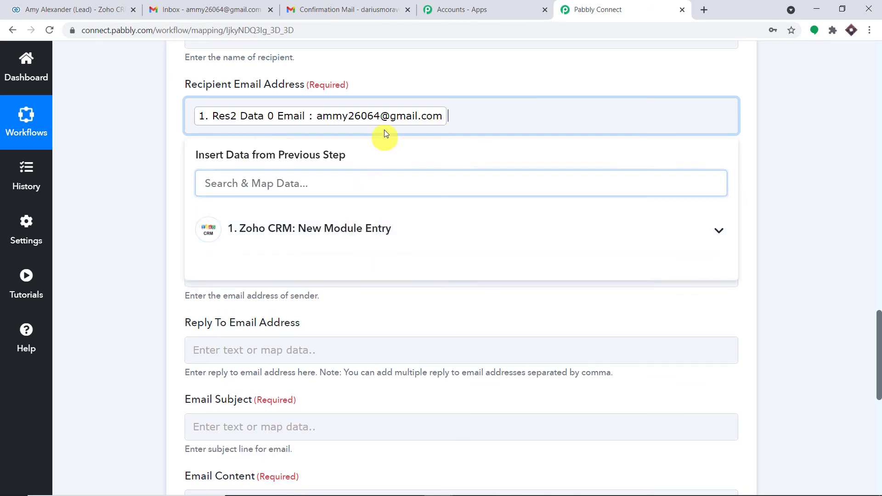
{"action": "left_click", "coordinate": [489, 82]}
- Enter the sender's name in the Sender Name field
{"action": "scroll", "coordinate": [350, 87], "scroll_direction": "down", "scroll_amount": 3}
{"action": "left_click", "coordinate": [350, 86]}
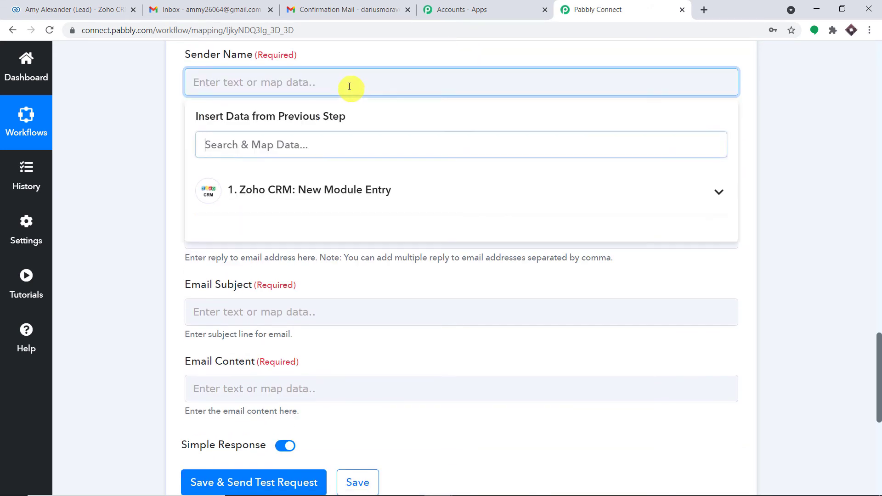
{"action": "type", "text": "Ashi"}
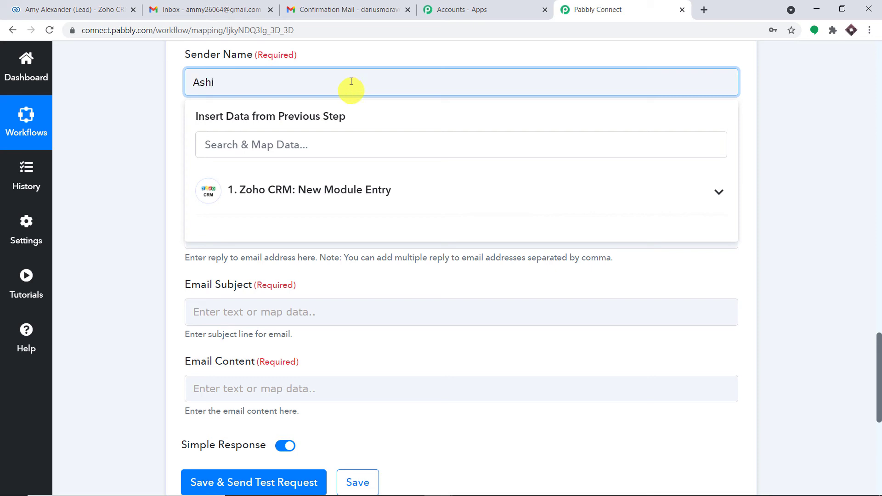
{"action": "left_click", "coordinate": [377, 62]}
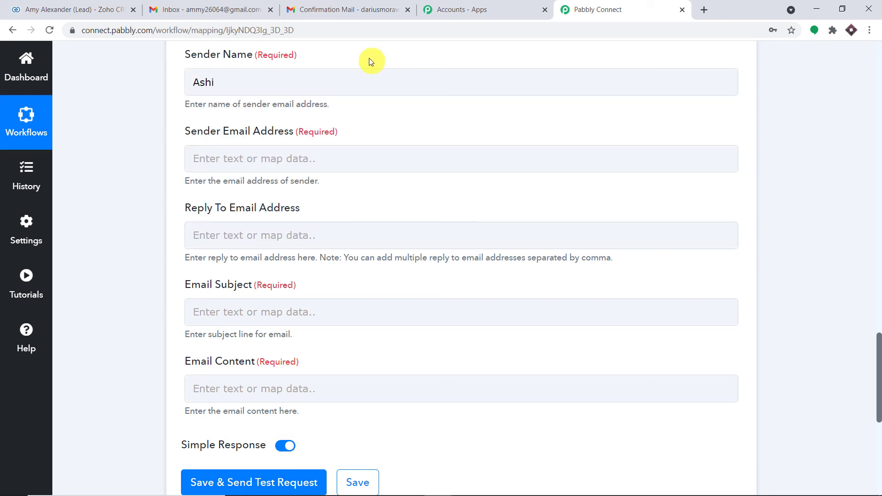
- Enter the sender's Gmail address in the Sender Email Address field
{"action": "left_click", "coordinate": [270, 162]}
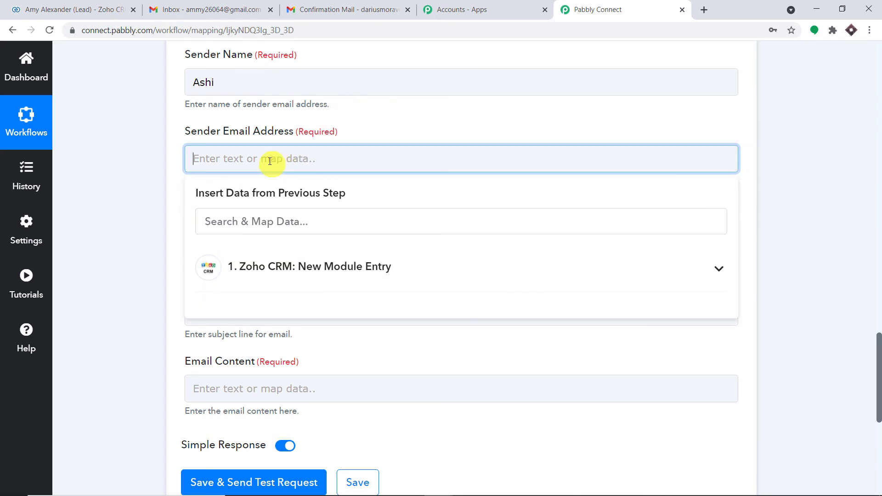
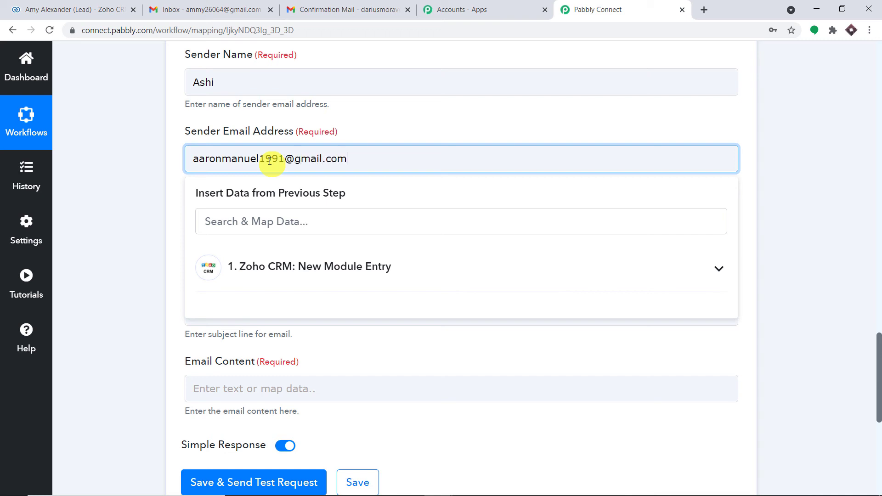
{"action": "left_click", "coordinate": [414, 123]}
{"action": "scroll", "coordinate": [374, 138], "scroll_direction": "down", "scroll_amount": 3}
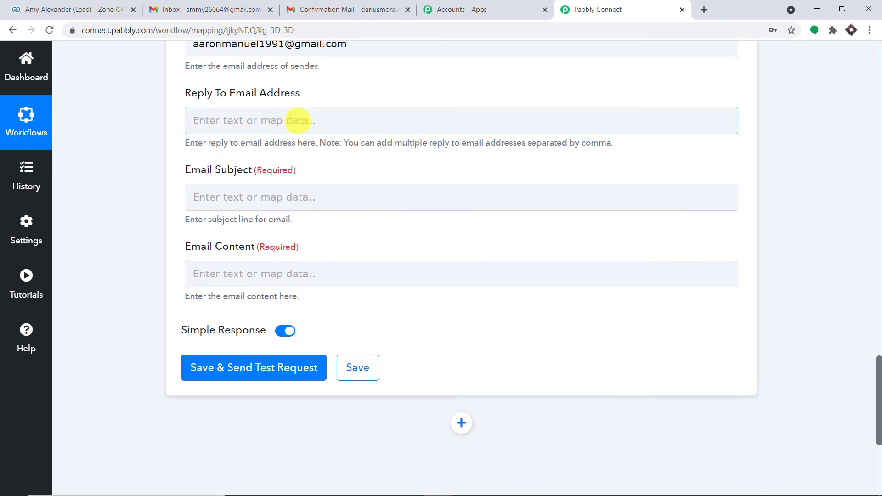
- Set the Email Subject to 'Lead Confirmation', removing a stray letter first
{"action": "left_click", "coordinate": [236, 189]}
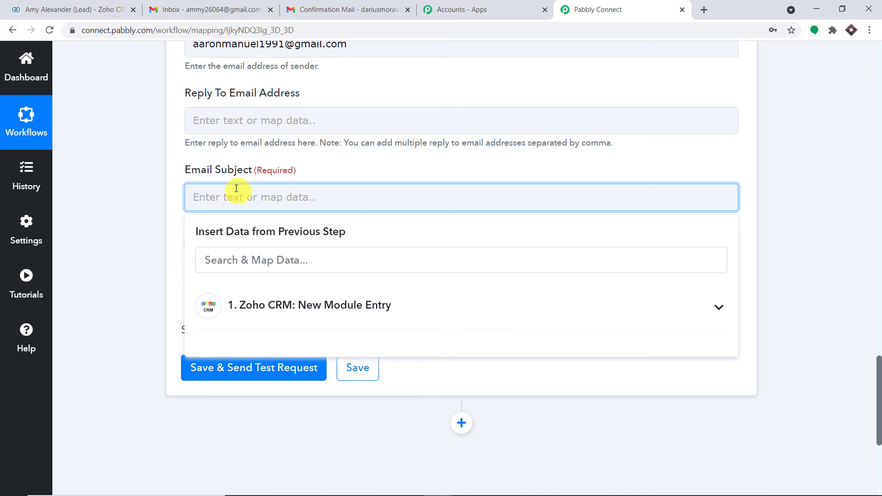
{"action": "type", "text": "C"}
{"action": "key", "text": "BackSpace"}
{"action": "type", "text": "Lead "}
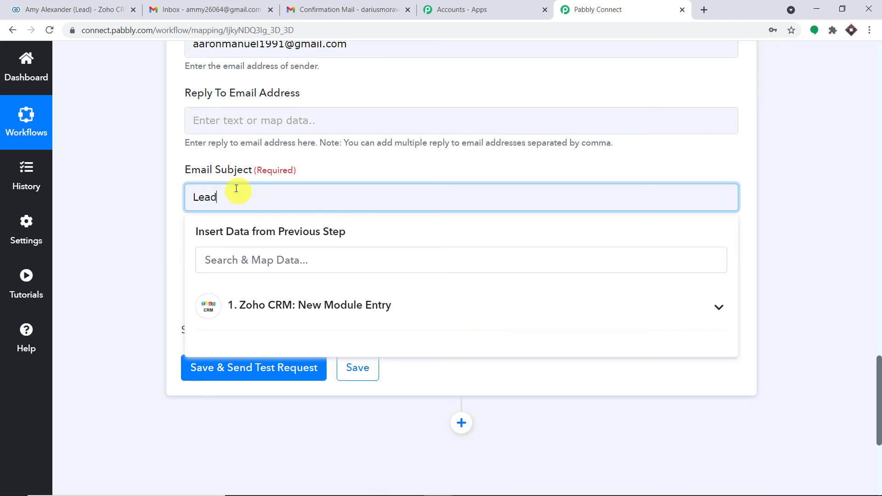
{"action": "type", "text": "Confirmation"}
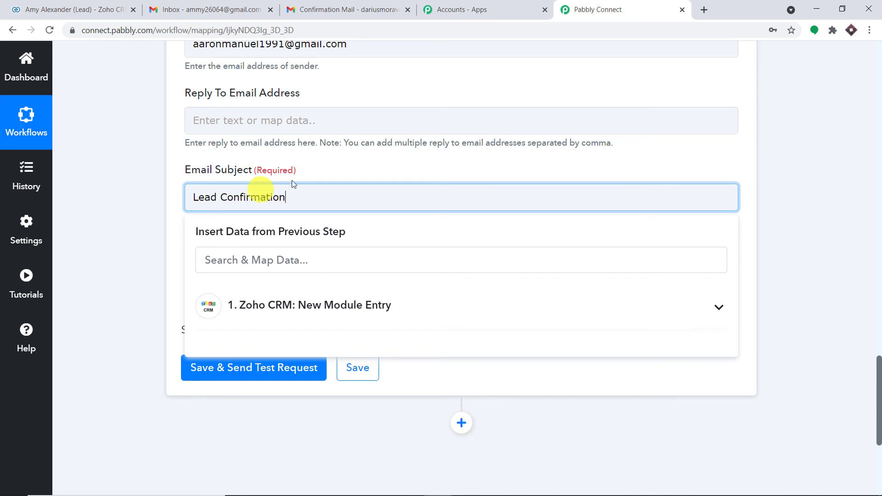
{"action": "left_click", "coordinate": [336, 168]}
{"action": "scroll", "coordinate": [329, 170], "scroll_direction": "down", "scroll_amount": 3}
- Start the email content with 'Hello' followed by the lead's mapped First Name
{"action": "left_click", "coordinate": [295, 154]}
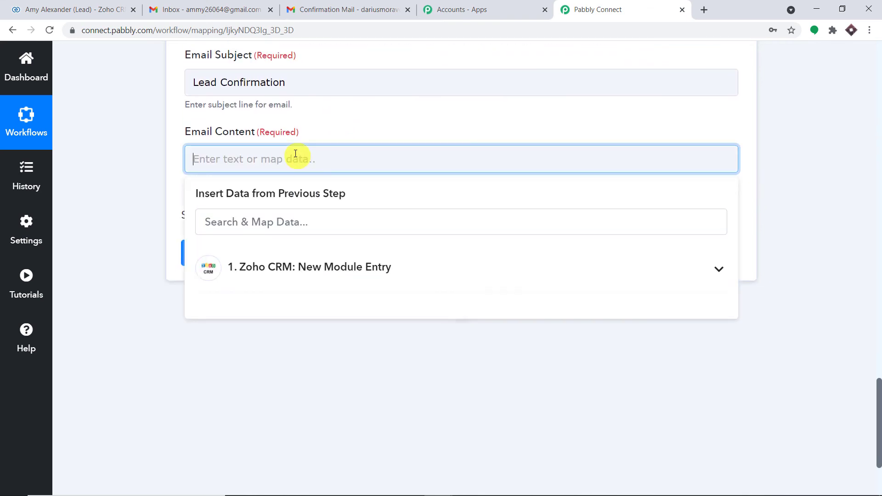
{"action": "type", "text": "Hello"}
{"action": "left_click", "coordinate": [309, 268]}
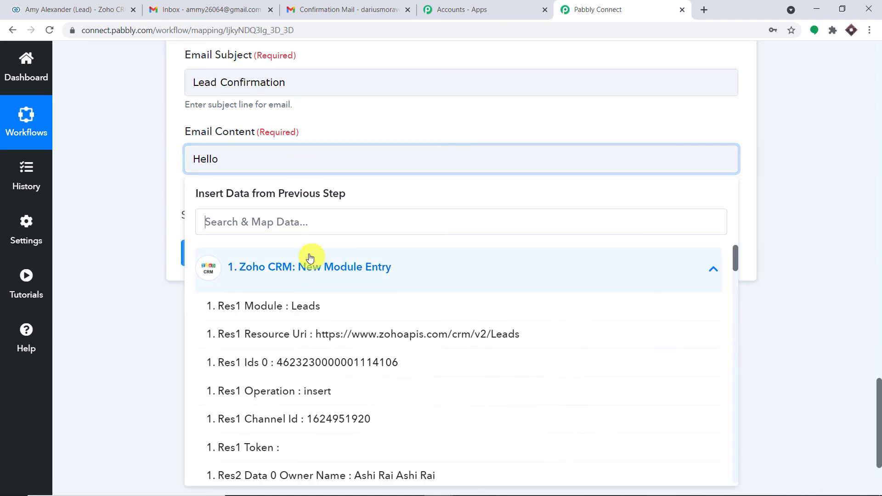
{"action": "scroll", "coordinate": [331, 321], "scroll_direction": "down", "scroll_amount": 2}
{"action": "scroll", "coordinate": [351, 347], "scroll_direction": "down", "scroll_amount": 2}
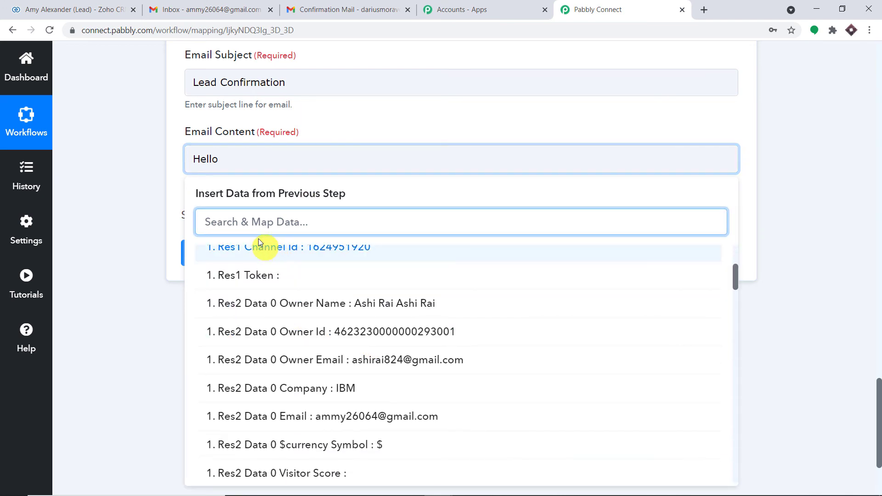
{"action": "type", "text": "amy"}
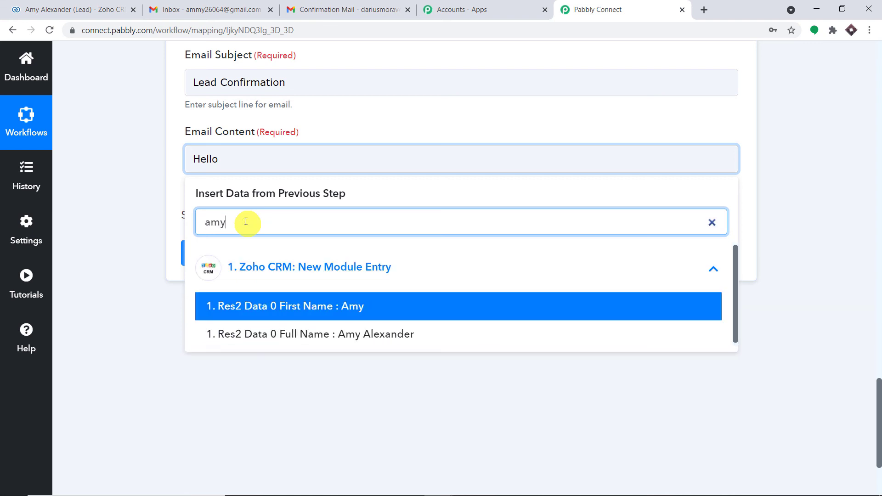
{"action": "left_click", "coordinate": [335, 304]}
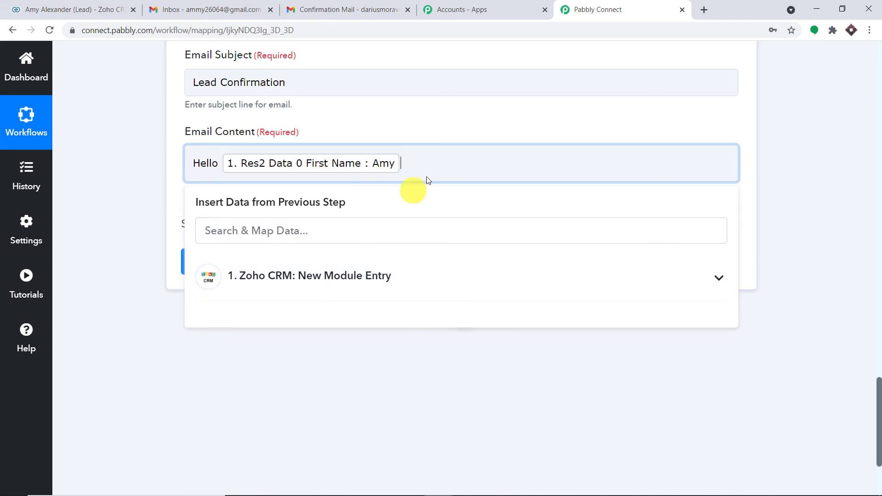
- Add the thank-you sentence about updates on this email address, inserting the lead's mapped Email
{"action": "type", "text": ", t"}
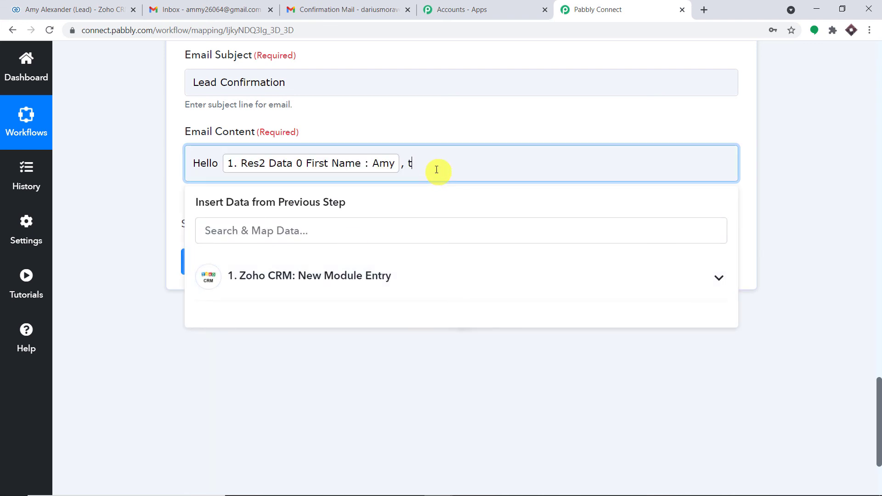
{"action": "type", "text": "hanks for your data. You will"}
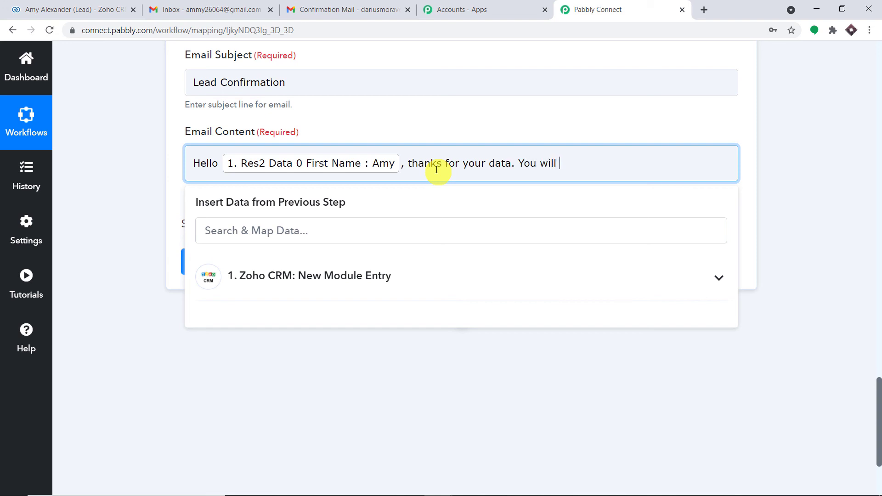
{"action": "type", "text": " be ge"}
{"action": "type", "text": "tting updaytes on t"}
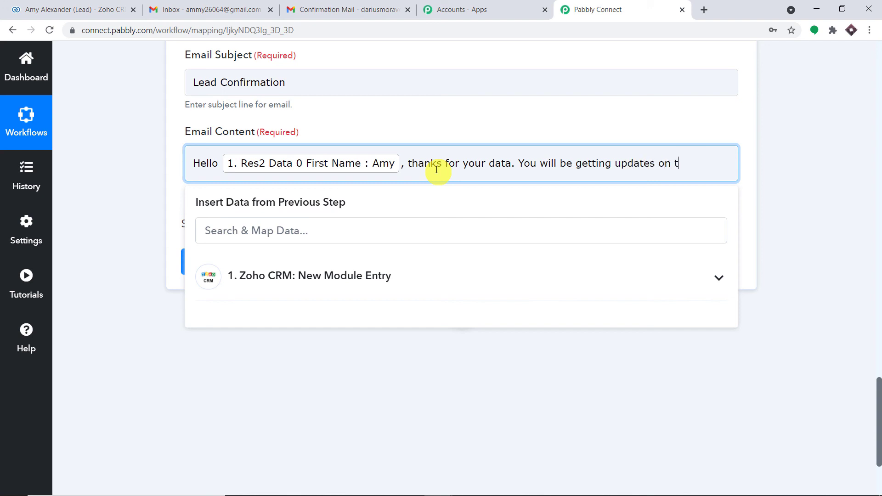
{"action": "type", "text": "his email address :"}
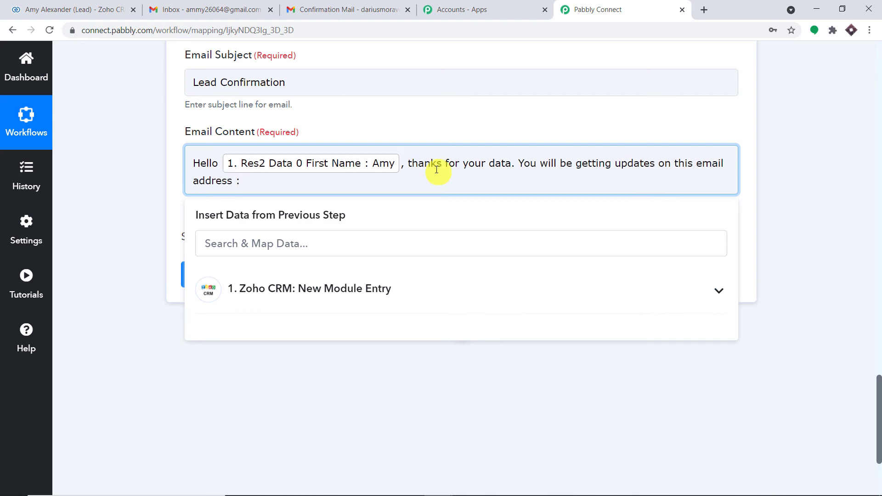
{"action": "left_click", "coordinate": [330, 289]}
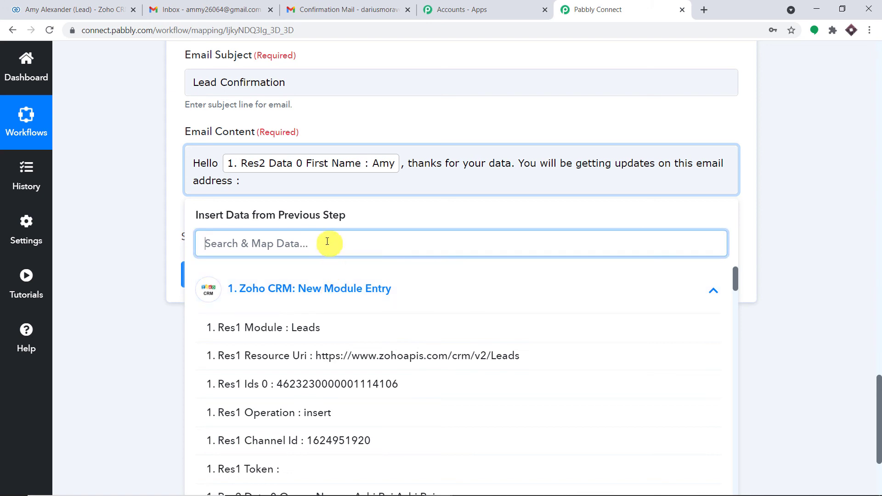
{"action": "type", "text": "ammy"}
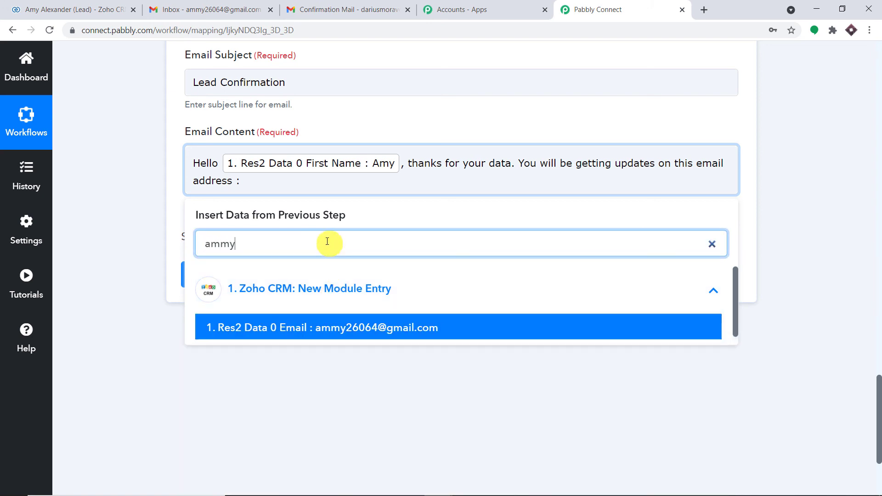
{"action": "left_click", "coordinate": [374, 333]}
{"action": "left_click", "coordinate": [502, 188]}
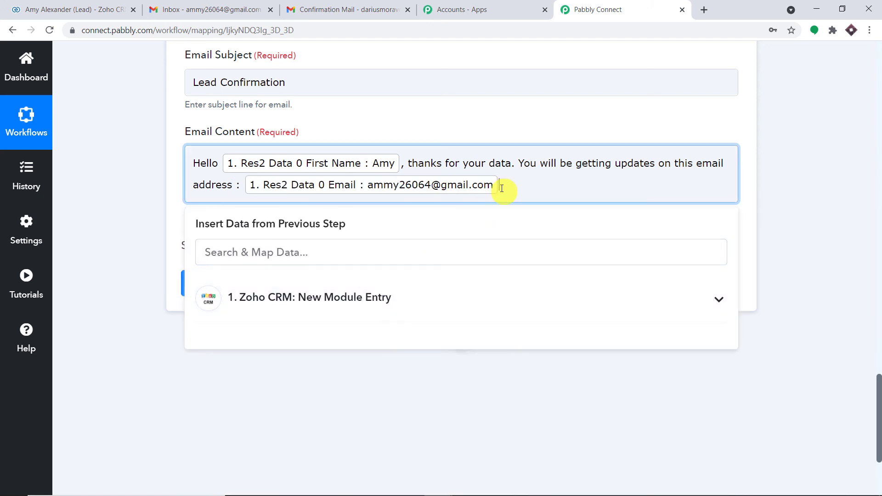
- Finish the message with 'and phone number' plus the lead's mapped Phone field
{"action": "type", "text": "and phone number"}
{"action": "left_click", "coordinate": [457, 299]}
{"action": "scroll", "coordinate": [472, 344], "scroll_direction": "down", "scroll_amount": 10}
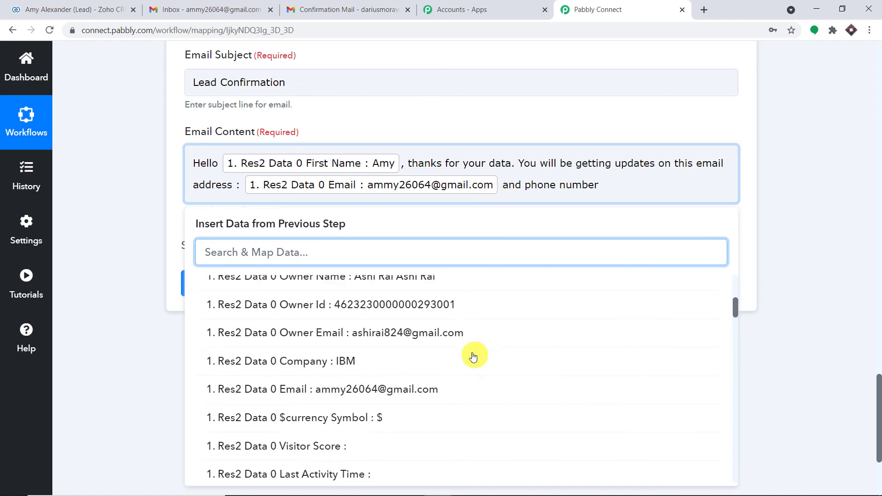
{"action": "scroll", "coordinate": [473, 356], "scroll_direction": "down", "scroll_amount": 15}
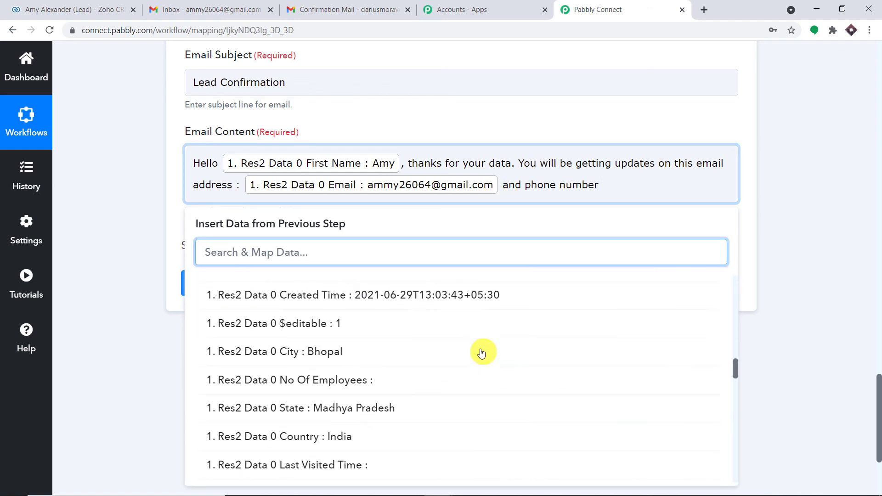
{"action": "scroll", "coordinate": [481, 353], "scroll_direction": "down", "scroll_amount": 15}
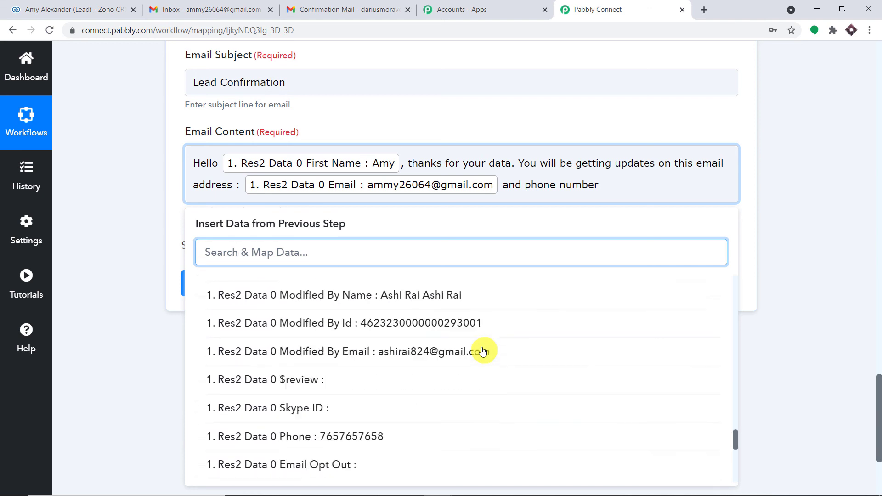
{"action": "left_click", "coordinate": [649, 122]}
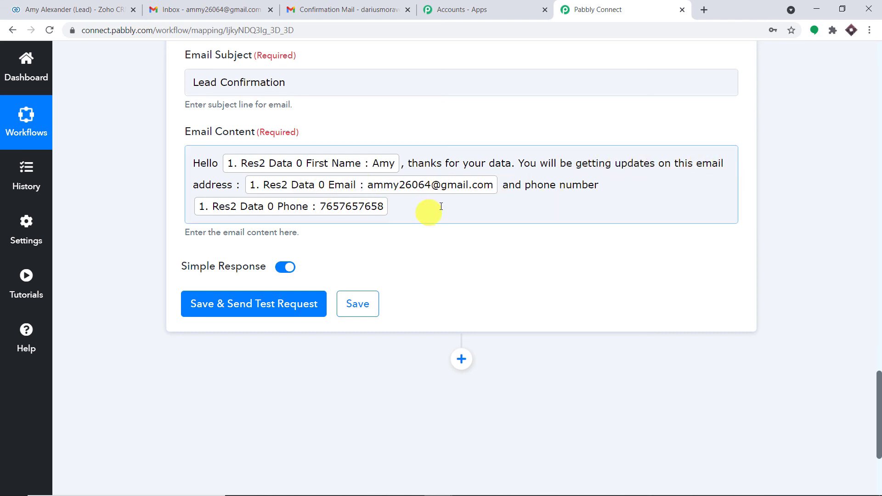
- Save the Gmail step and send a test email, getting a SENT response with Id and ThreadId
{"action": "scroll", "coordinate": [441, 204], "scroll_direction": "down", "scroll_amount": 2}
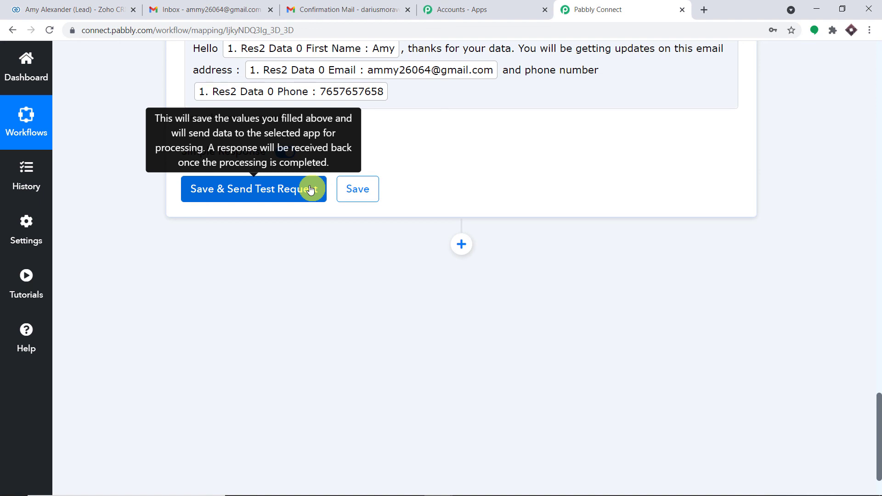
{"action": "scroll", "coordinate": [311, 189], "scroll_direction": "up", "scroll_amount": 3}
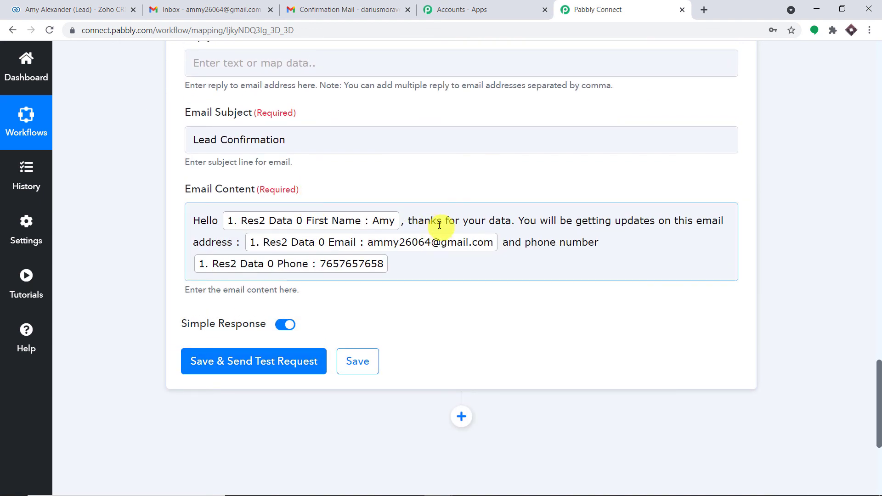
{"action": "scroll", "coordinate": [253, 303], "scroll_direction": "down", "scroll_amount": 2}
{"action": "left_click", "coordinate": [253, 247]}
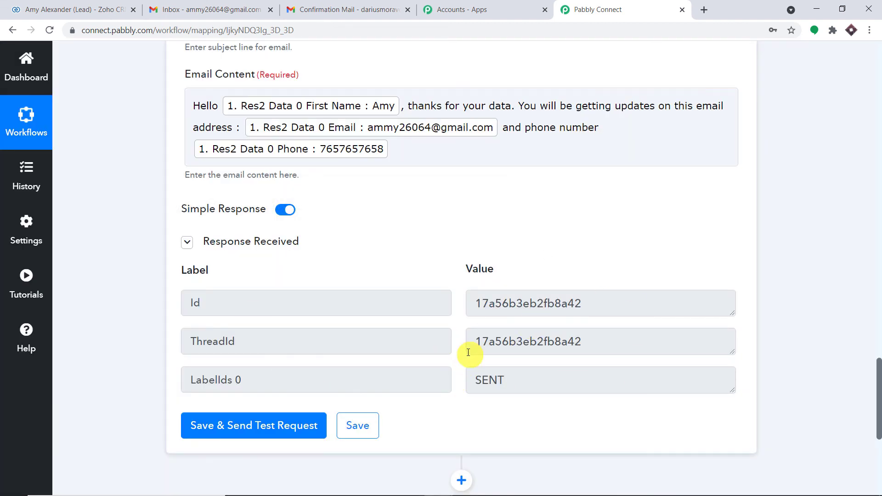
- Check the Gmail inbox for the delivered Lead Confirmation email, then return to the workflow
{"action": "left_click", "coordinate": [194, 5]}
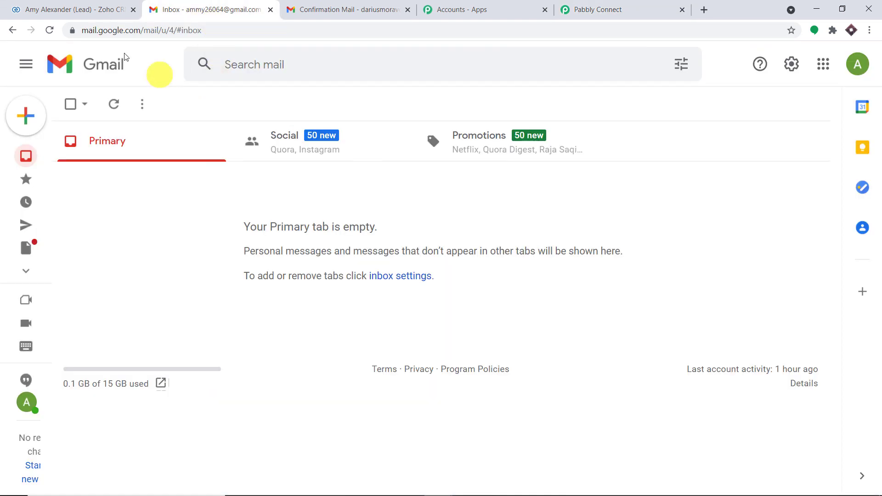
{"action": "left_click", "coordinate": [50, 31]}
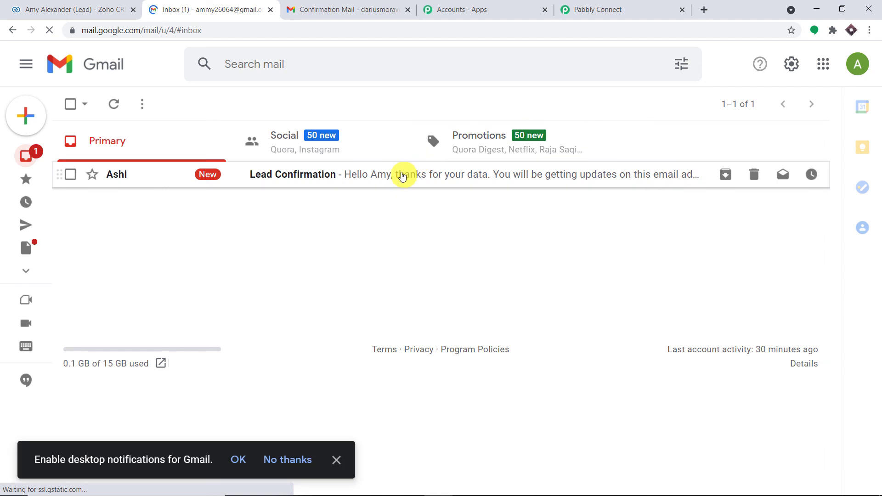
{"action": "left_click", "coordinate": [402, 176]}
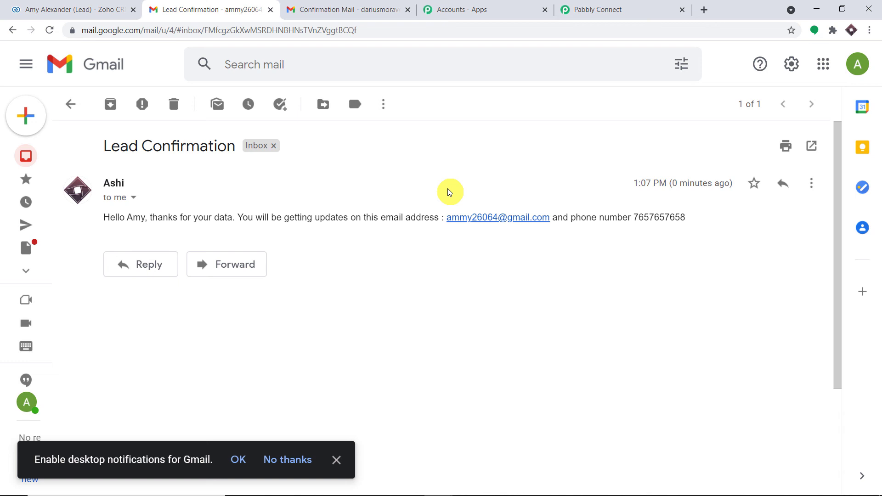
{"action": "left_click", "coordinate": [632, 10]}
{"action": "scroll", "coordinate": [875, 189], "scroll_direction": "up", "scroll_amount": 12}
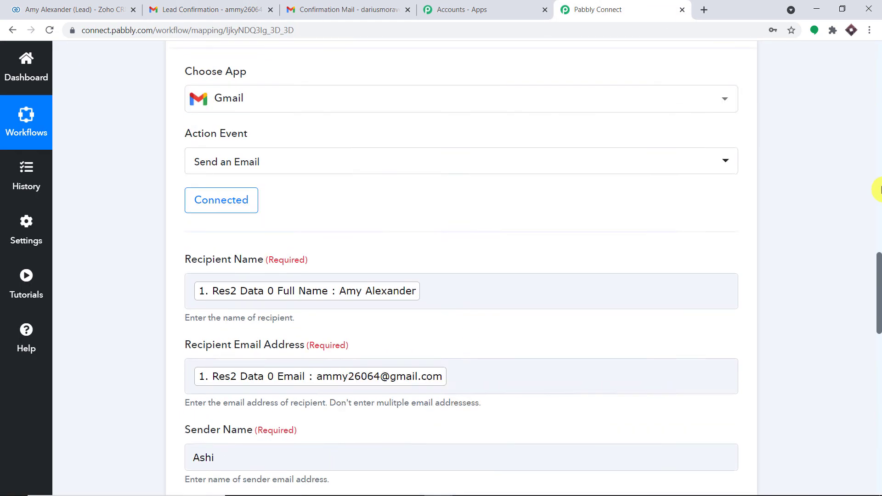
- Collapse the Gmail send-email action card and the Zoho CRM new-lead trigger card
{"action": "scroll", "coordinate": [876, 189], "scroll_direction": "up", "scroll_amount": 3}
{"action": "left_click", "coordinate": [522, 116]}
{"action": "scroll", "coordinate": [879, 148], "scroll_direction": "up", "scroll_amount": 8}
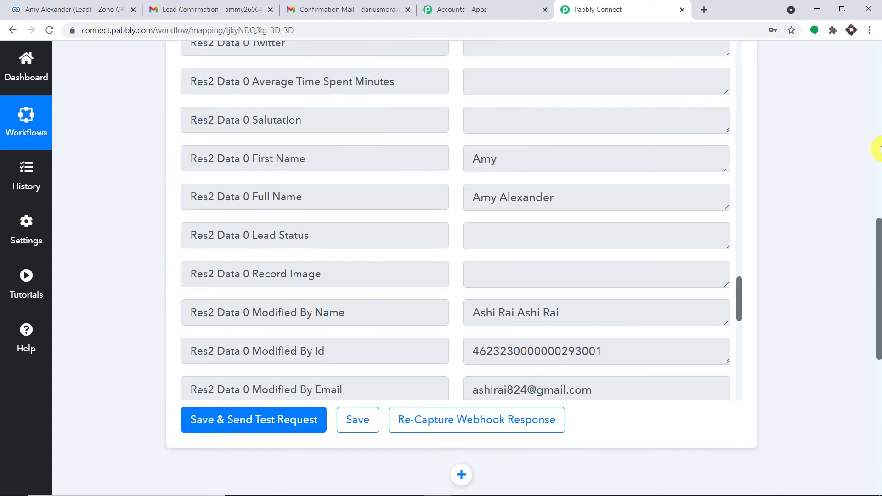
{"action": "scroll", "coordinate": [879, 148], "scroll_direction": "up", "scroll_amount": 10}
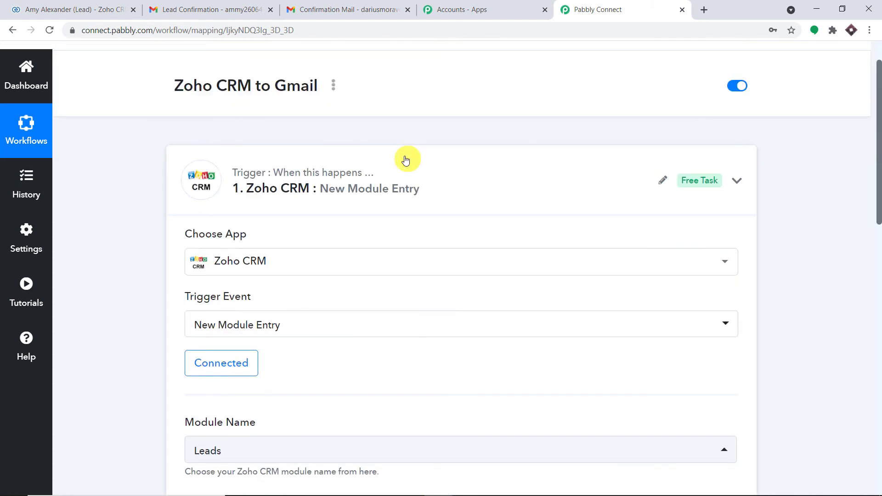
{"action": "left_click", "coordinate": [405, 160]}
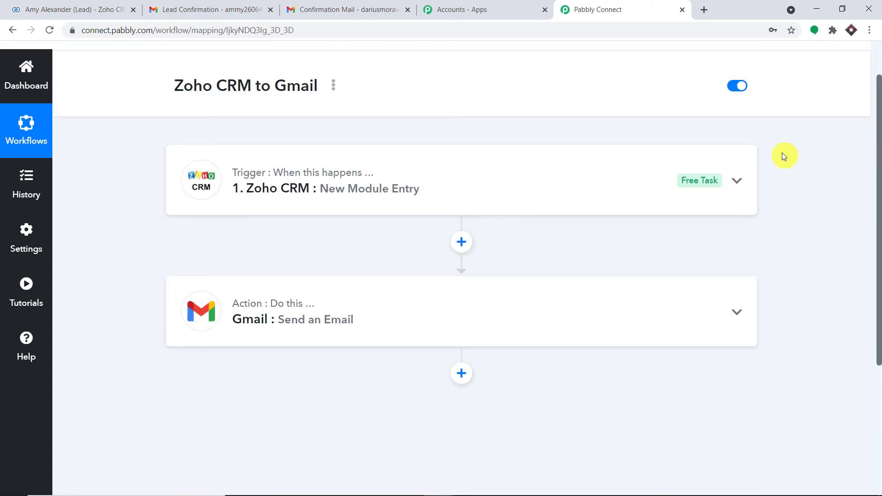